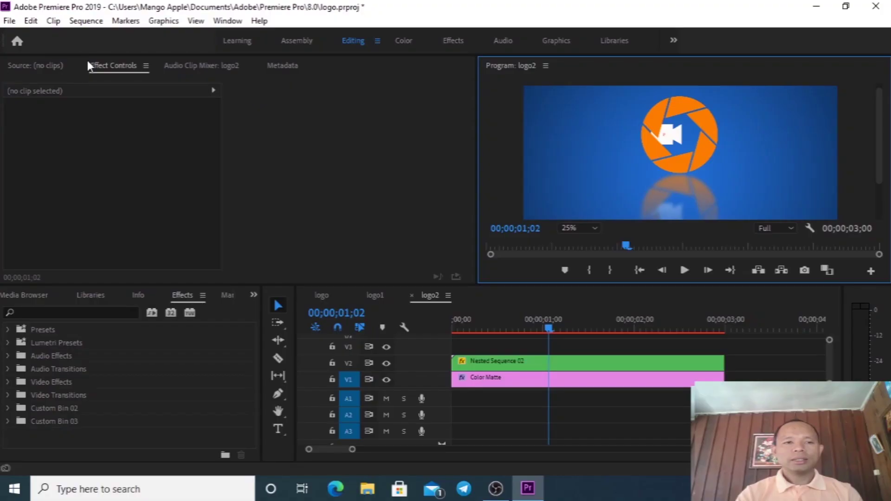
# Step: Create a new sequence named reflextion with the HDV 1080p30 preset
pyautogui.click(10, 21)
pyautogui.moveTo(50, 41)
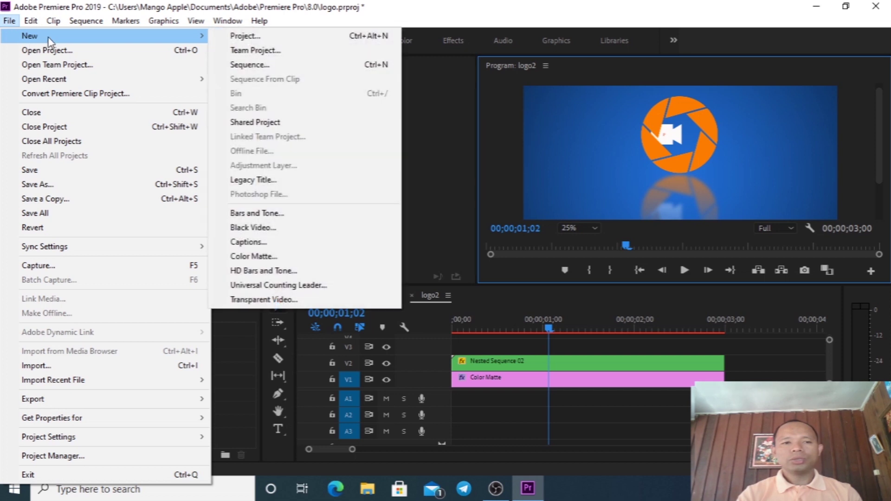
pyautogui.click(250, 64)
pyautogui.write('refe')
pyautogui.press('BackSpace')
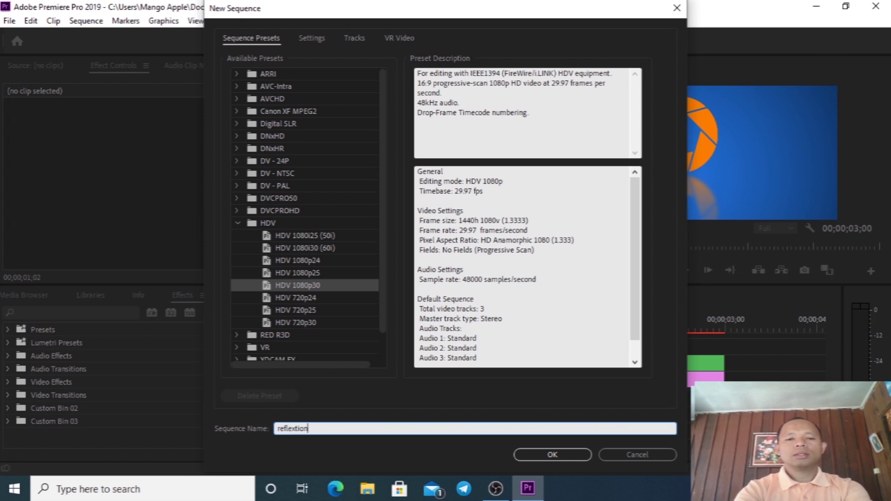
pyautogui.click(551, 448)
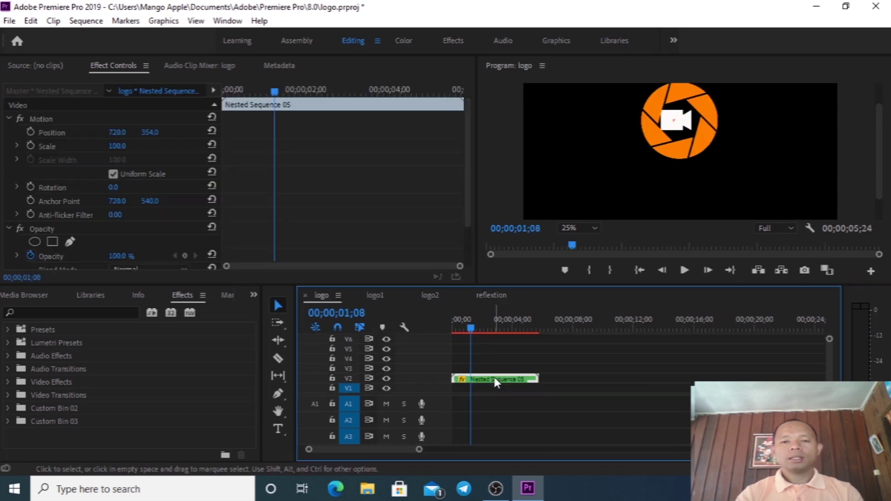
# Step: Copy the Nested Sequence 05 clip from the logo sequence and paste it on V1 at the start of the reflextion sequence
pyautogui.rightClick(494, 377)
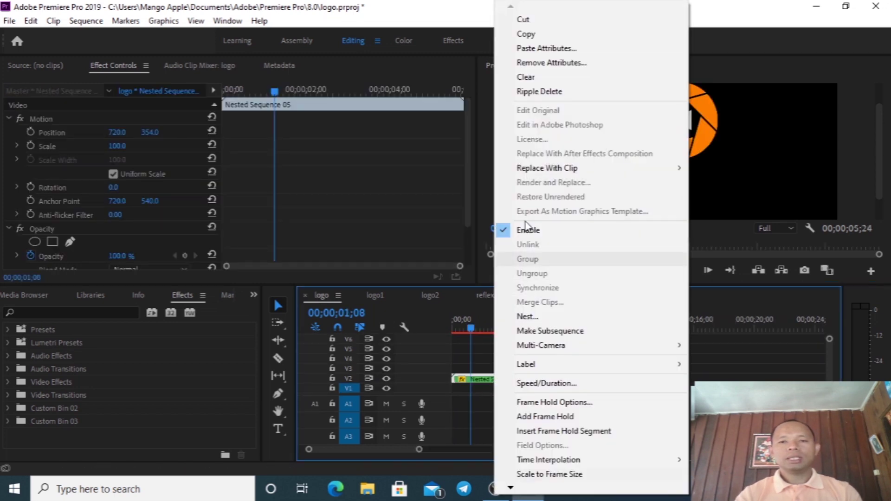
pyautogui.click(529, 35)
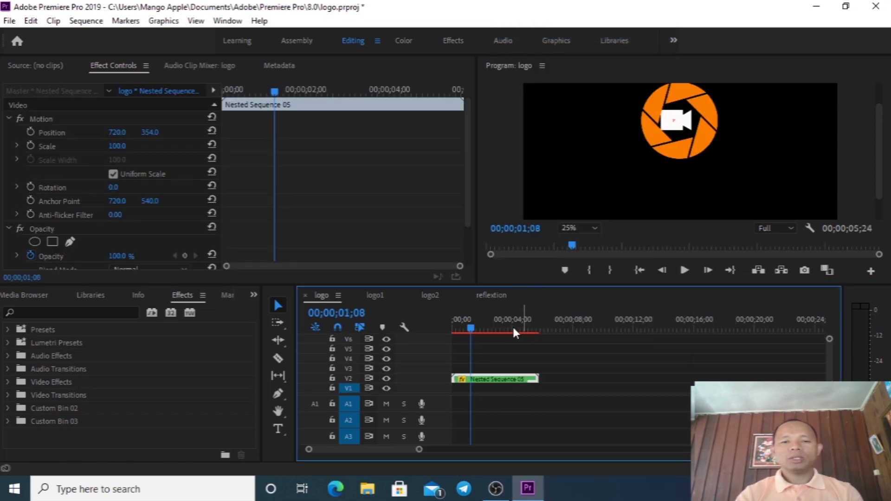
pyautogui.click(492, 297)
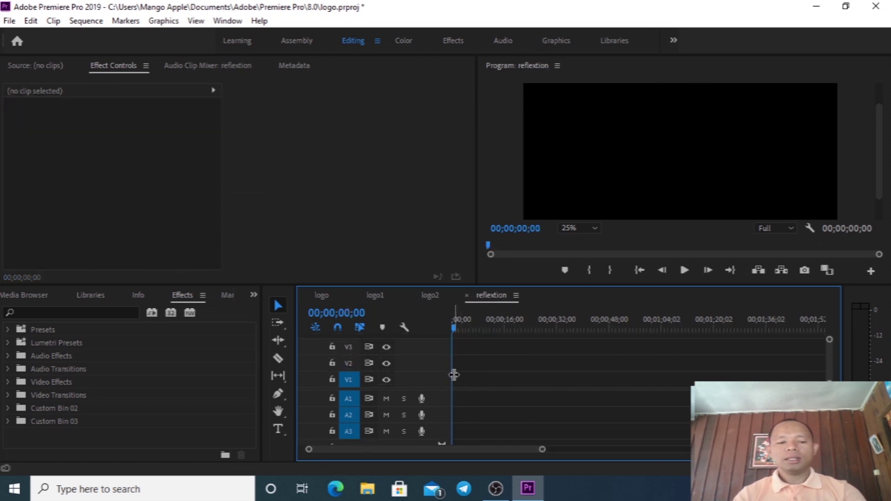
pyautogui.hotkey('ctrl', 'v')
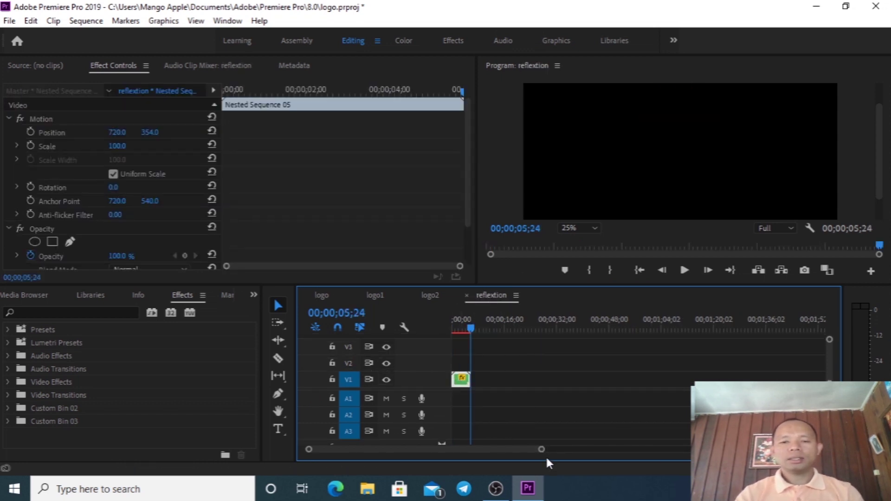
pyautogui.moveTo(469, 322); pyautogui.dragTo(455, 353)
pyautogui.press('=')
pyautogui.press('=')
pyautogui.press('=')
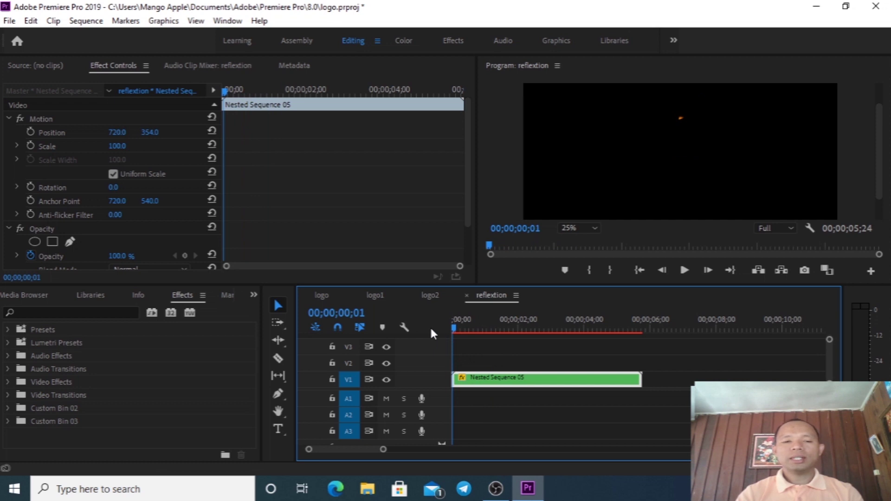
# Step: Create a new 1440 × 1080 color matte in the project with the color D1B5B5
pyautogui.click(254, 296)
pyautogui.click(266, 311)
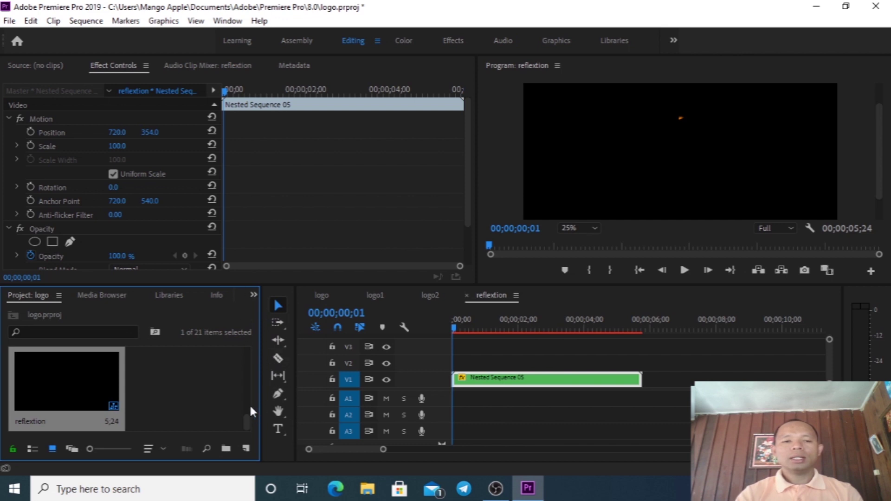
pyautogui.click(246, 448)
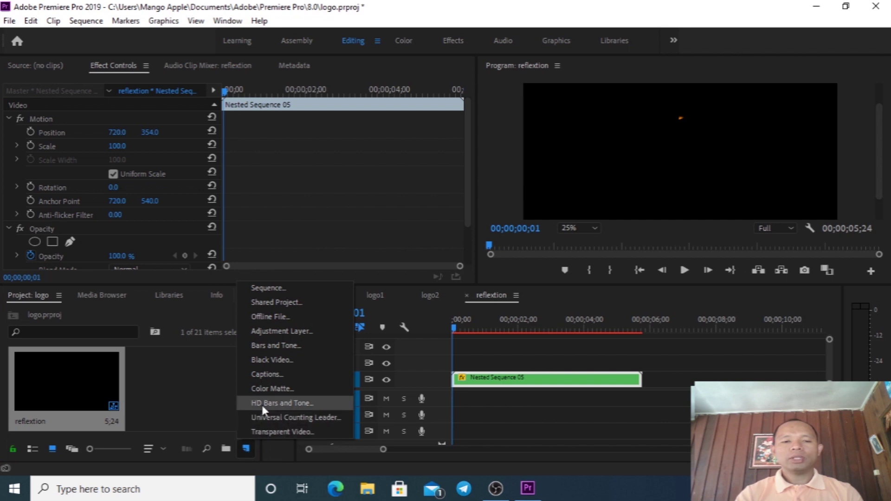
pyautogui.click(273, 389)
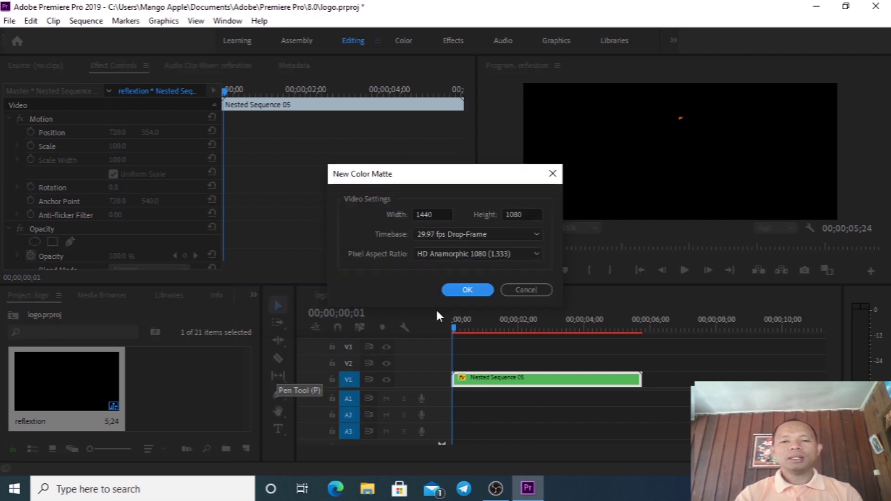
pyautogui.click(468, 289)
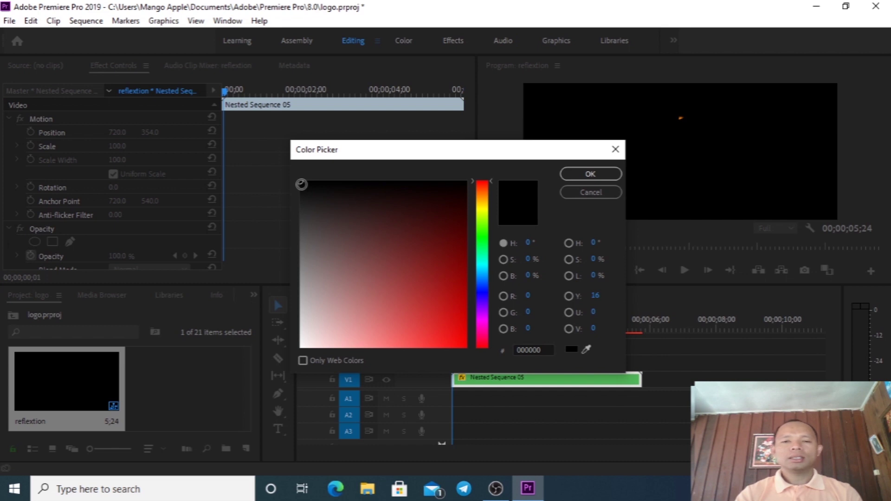
pyautogui.moveTo(302, 186)
pyautogui.mouseDown()
pyautogui.moveTo(348, 254)
pyautogui.moveTo(322, 317)
pyautogui.mouseUp()
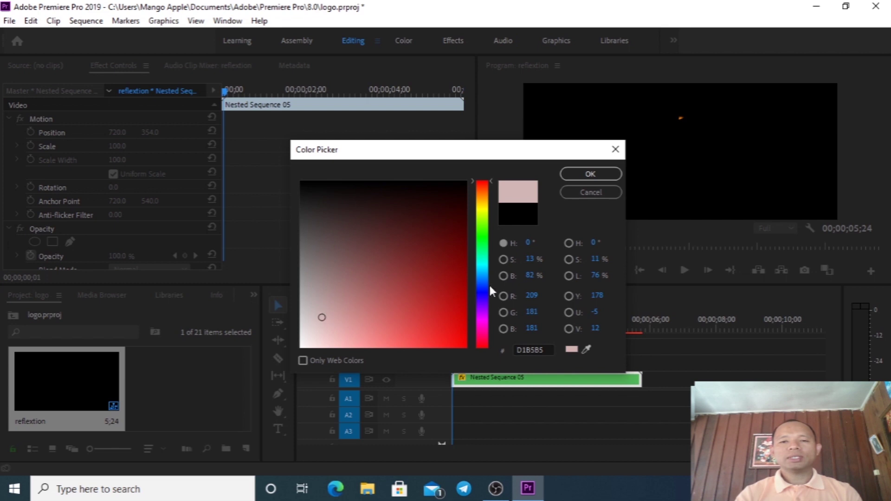
pyautogui.click(590, 174)
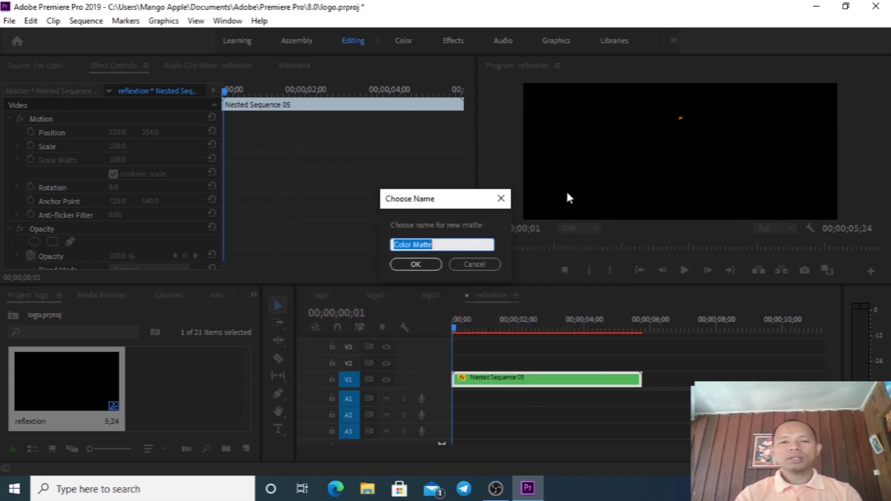
# Step: Name the new color matte background
pyautogui.write('backgrko')
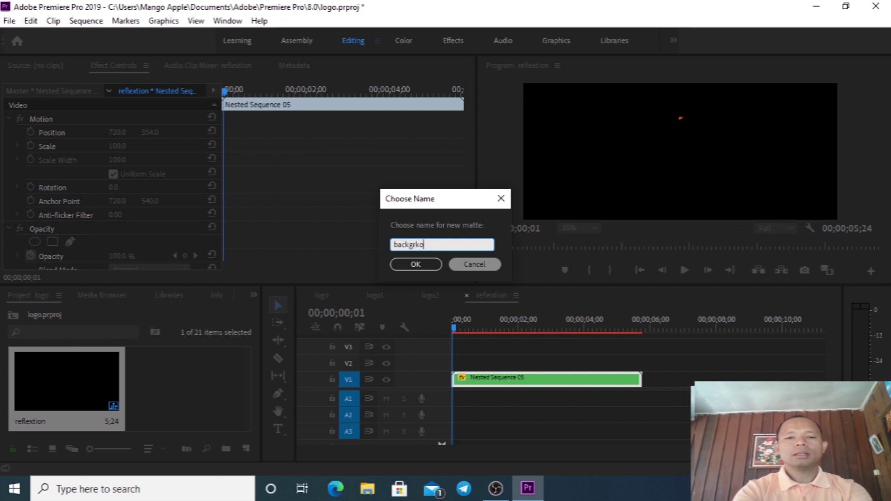
pyautogui.write('und')
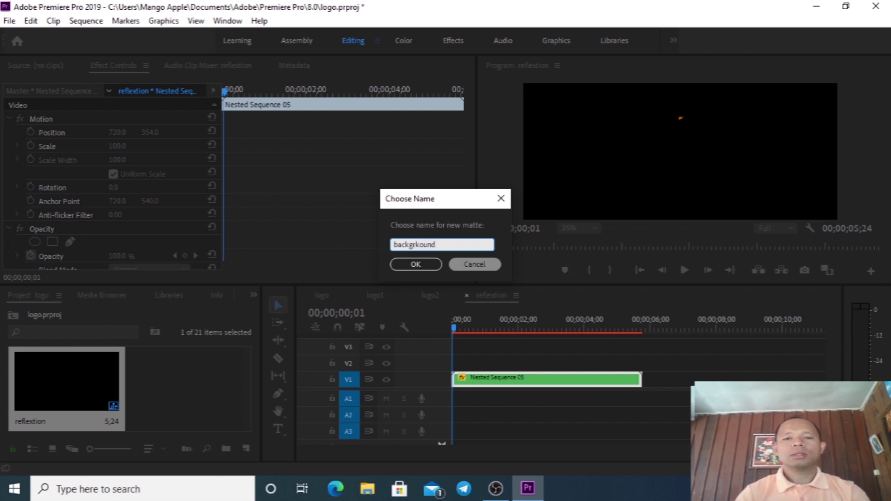
pyautogui.press('BackSpace')
pyautogui.press('BackSpace')
pyautogui.press('BackSpace')
pyautogui.press('BackSpace')
pyautogui.press('BackSpace')
pyautogui.write('ound')
pyautogui.click(430, 266)
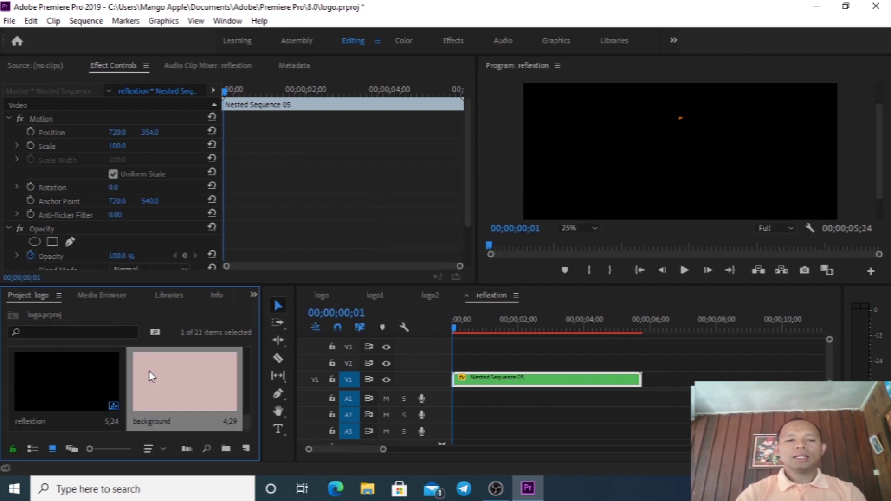
# Step: Move the nested clip up to V2 and place the background matte beneath it on V1, extended to the same length
pyautogui.moveTo(503, 376); pyautogui.dragTo(505, 367)
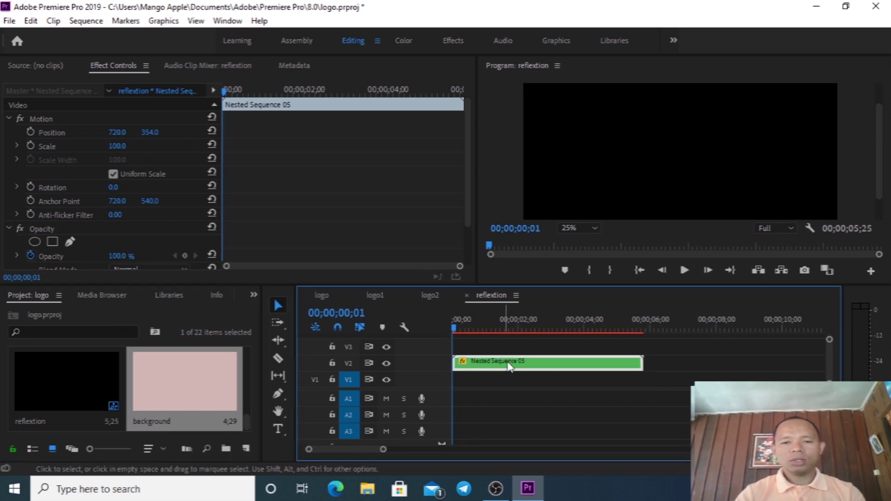
pyautogui.click(203, 379)
pyautogui.moveTo(202, 379); pyautogui.dragTo(456, 377)
pyautogui.moveTo(616, 379); pyautogui.dragTo(644, 381)
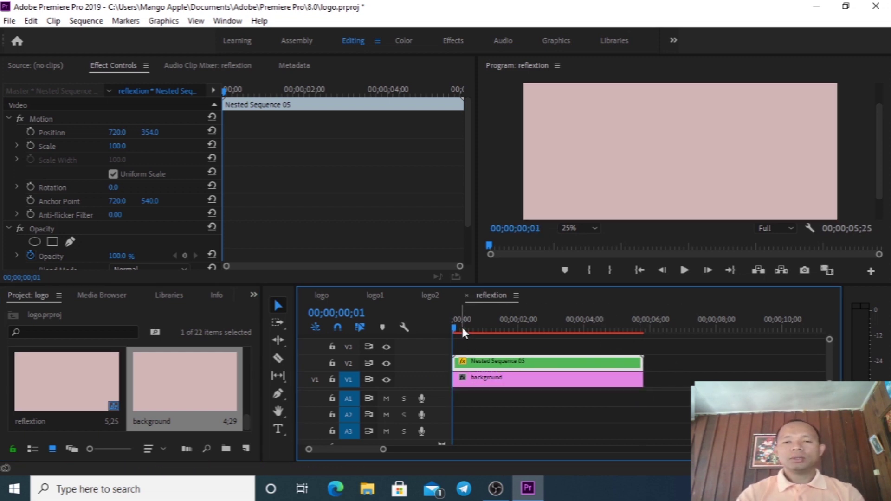
# Step: Duplicate the Nested Sequence 05 clip from V2 onto V3 and return the playhead to the sequence start
pyautogui.moveTo(454, 323); pyautogui.dragTo(458, 325)
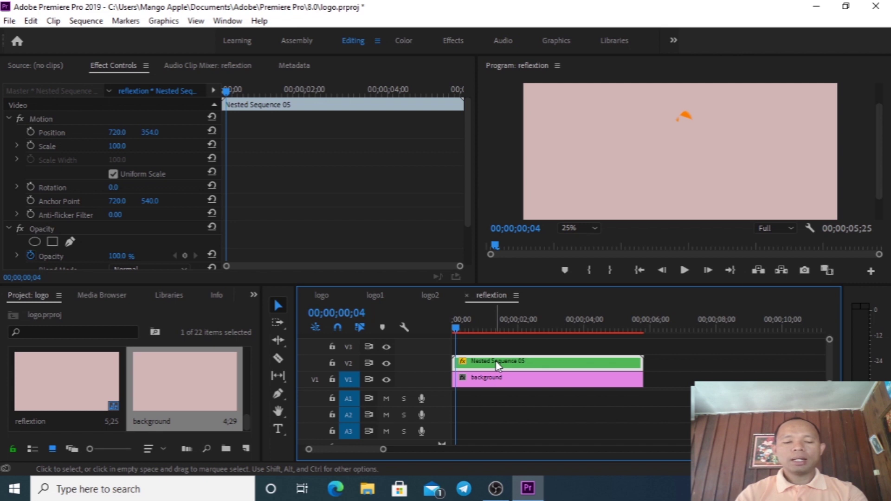
pyautogui.moveTo(496, 361); pyautogui.dragTo(497, 349)
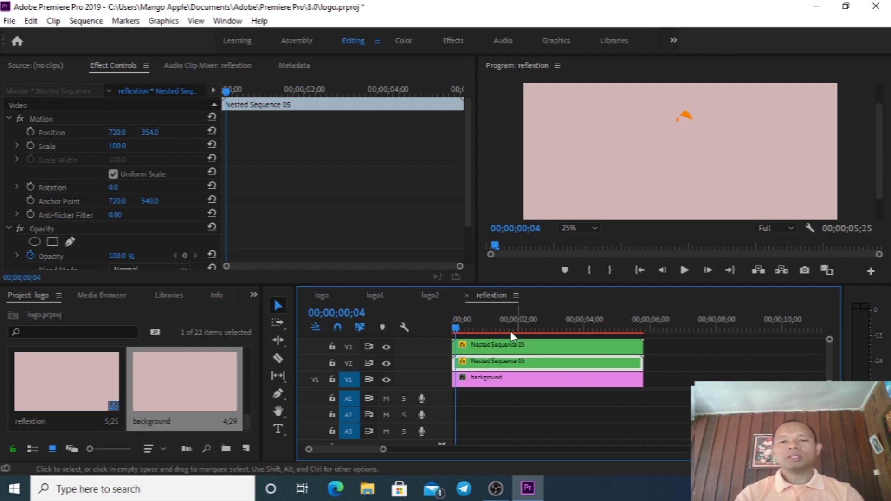
pyautogui.moveTo(456, 327)
pyautogui.mouseDown()
pyautogui.moveTo(484, 333)
pyautogui.moveTo(453, 333)
pyautogui.mouseUp()
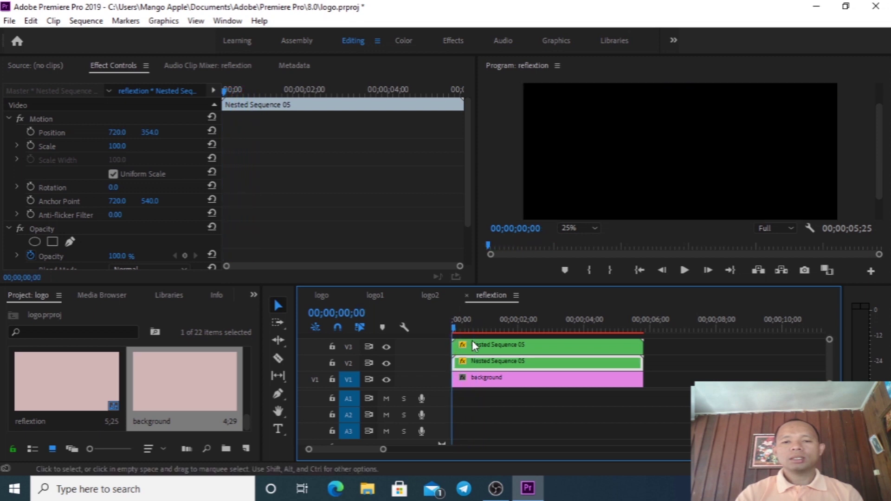
# Step: Rename the nested clip on V3 as logo 1
pyautogui.click(484, 345)
pyautogui.click(479, 362)
pyautogui.click(485, 346)
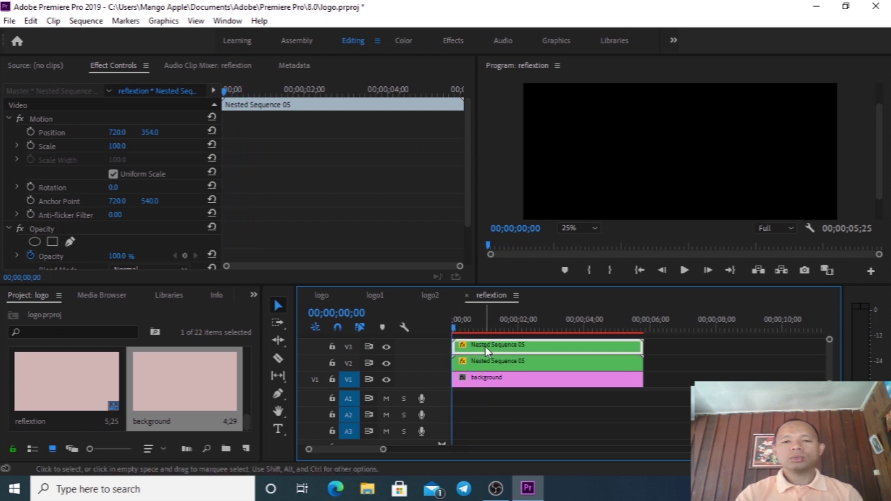
pyautogui.rightClick(515, 351)
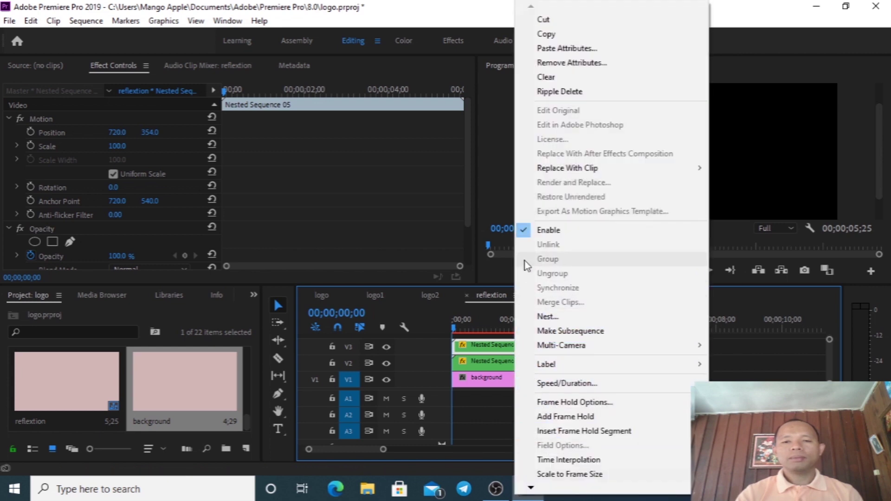
pyautogui.moveTo(538, 346)
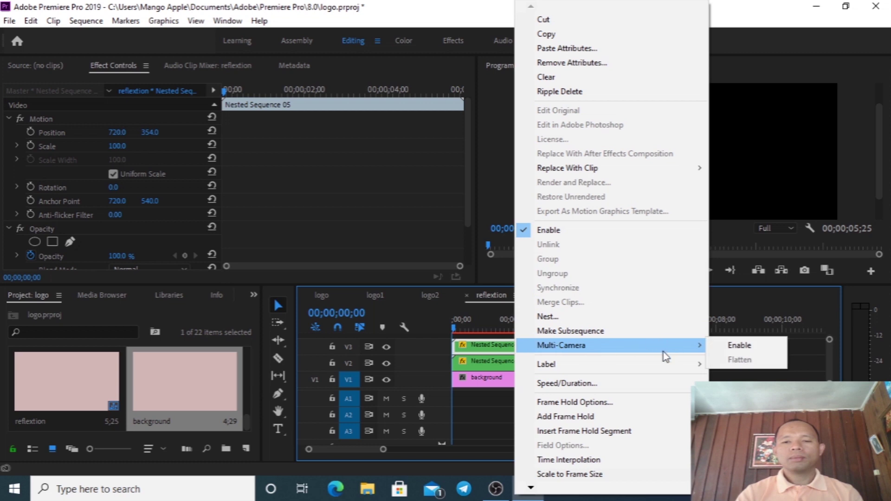
pyautogui.moveTo(532, 491)
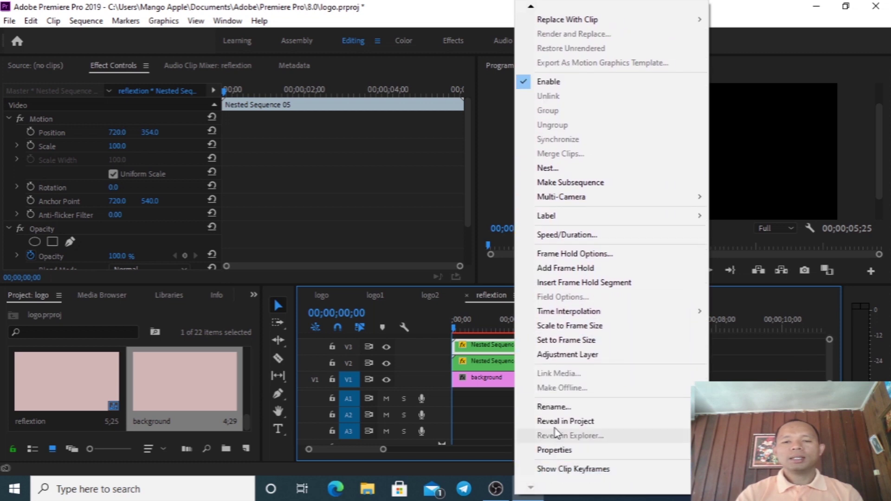
pyautogui.click(558, 408)
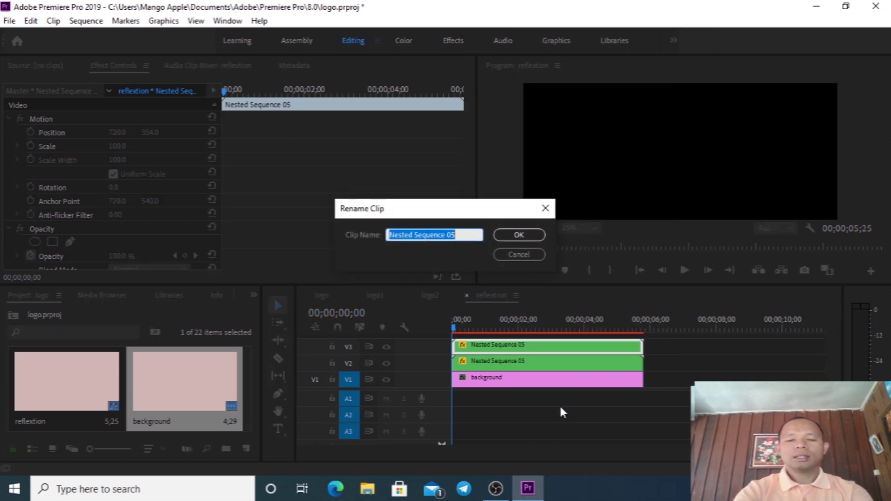
pyautogui.write('logo 1')
pyautogui.press('Return')
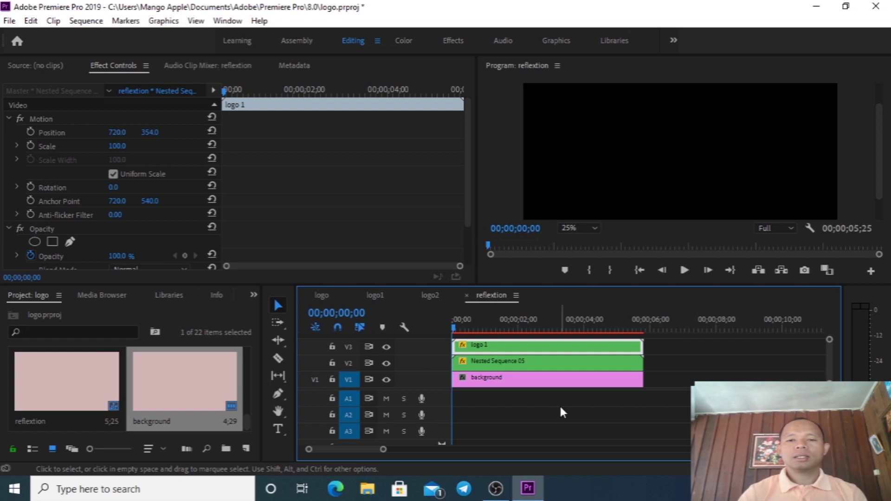
# Step: Rename the nested clip on V2 as logo 2
pyautogui.click(497, 363)
pyautogui.click(496, 345)
pyautogui.click(503, 364)
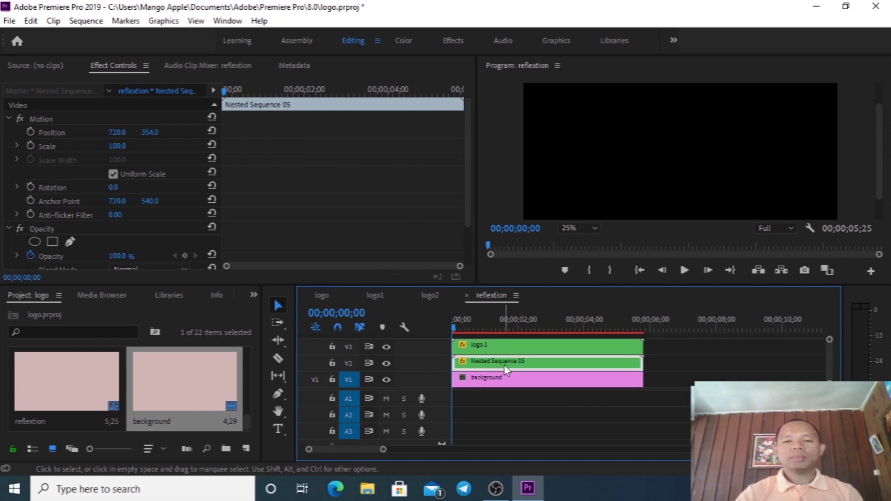
pyautogui.rightClick(506, 365)
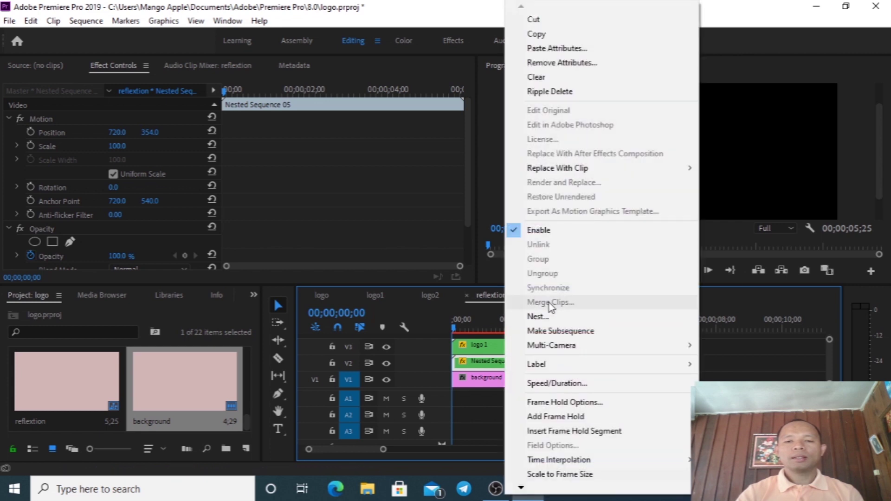
pyautogui.moveTo(522, 488)
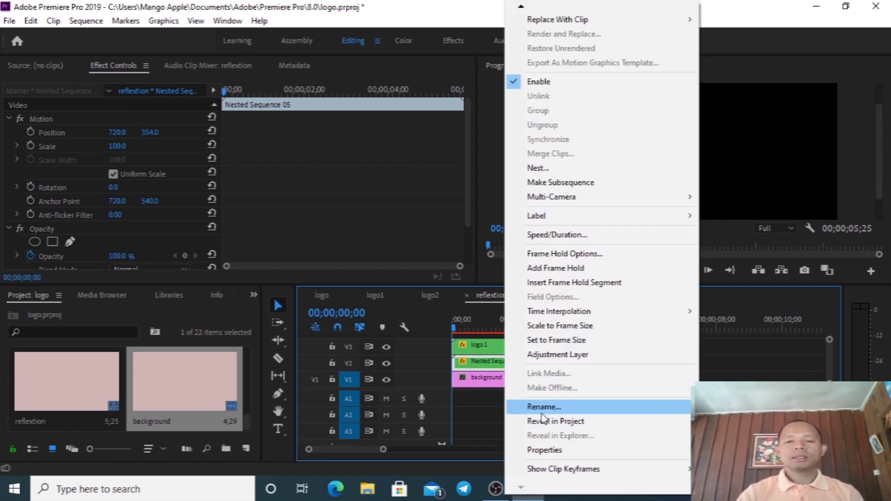
pyautogui.click(542, 407)
pyautogui.write('l')
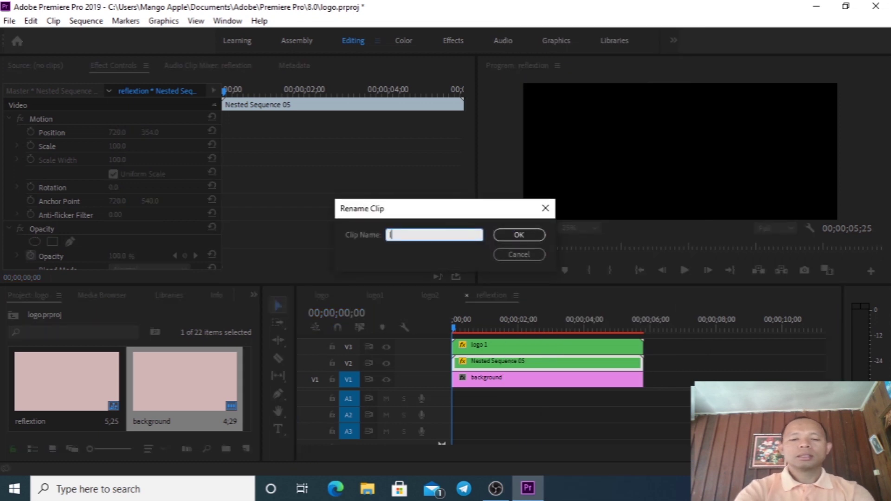
pyautogui.write('ogo 2')
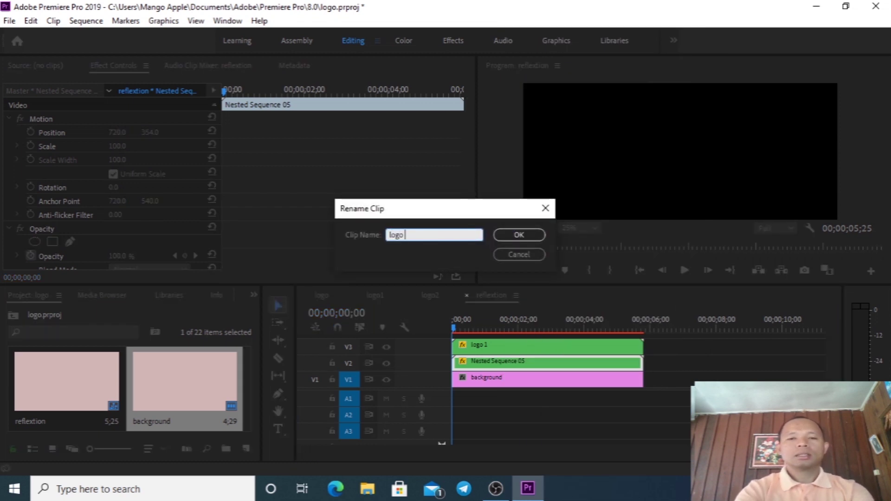
pyautogui.click(524, 233)
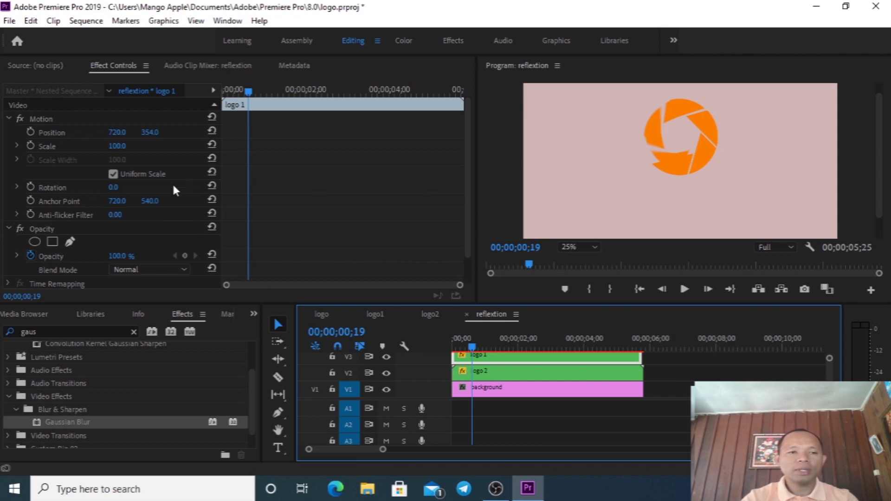
# Step: Lower the logo 1 clip beneath the other logo by setting its vertical position to 830
pyautogui.moveTo(148, 135); pyautogui.dragTo(188, 134)
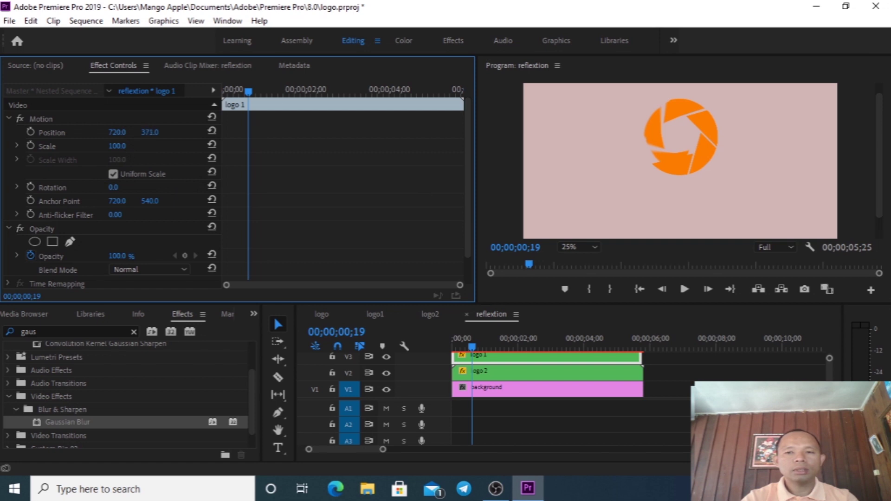
pyautogui.moveTo(189, 135); pyautogui.dragTo(392, 135)
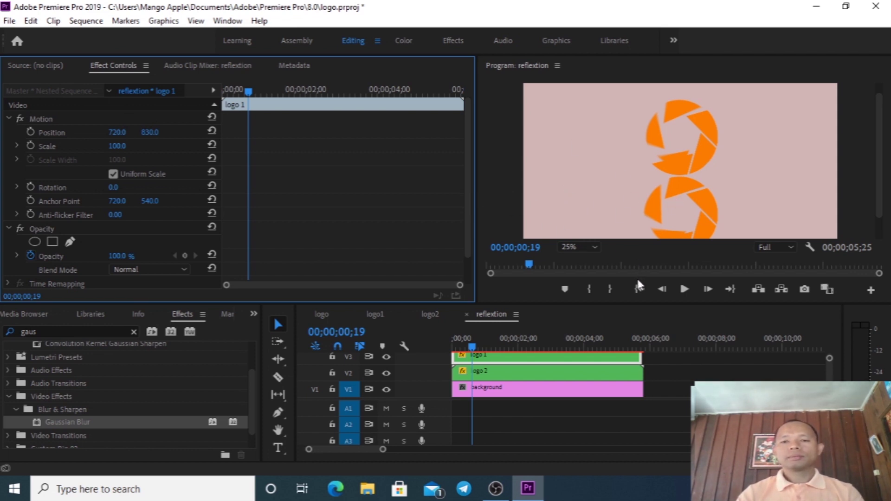
# Step: Enlarge the timeline area and reduce the height of track V2 so all three video tracks fit
pyautogui.moveTo(631, 303); pyautogui.dragTo(631, 324)
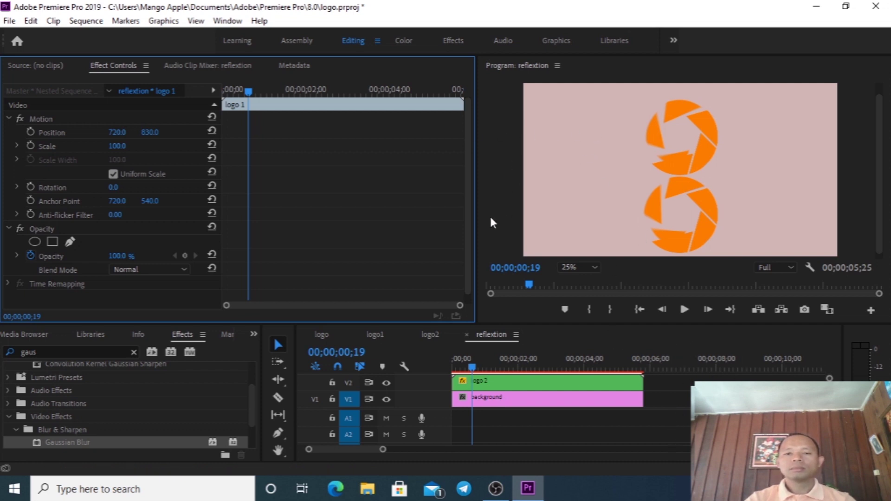
pyautogui.moveTo(536, 324); pyautogui.dragTo(538, 313)
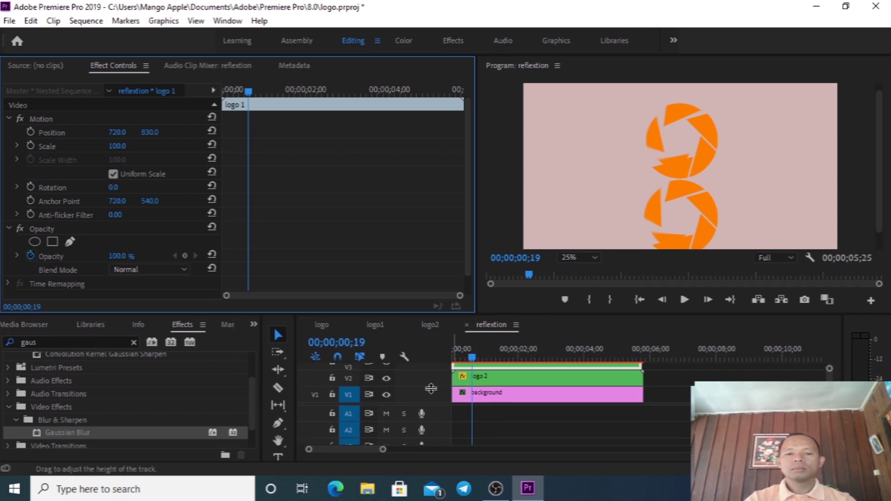
pyautogui.moveTo(433, 388); pyautogui.dragTo(430, 374)
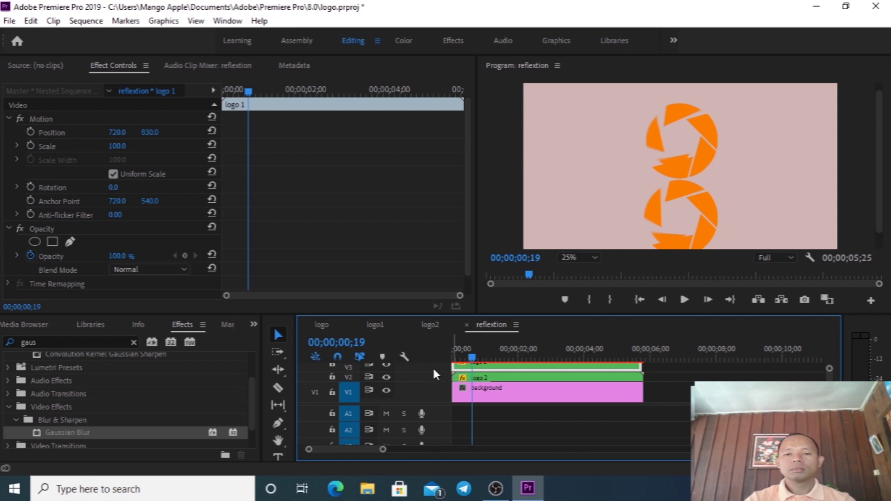
pyautogui.moveTo(578, 313); pyautogui.dragTo(578, 297)
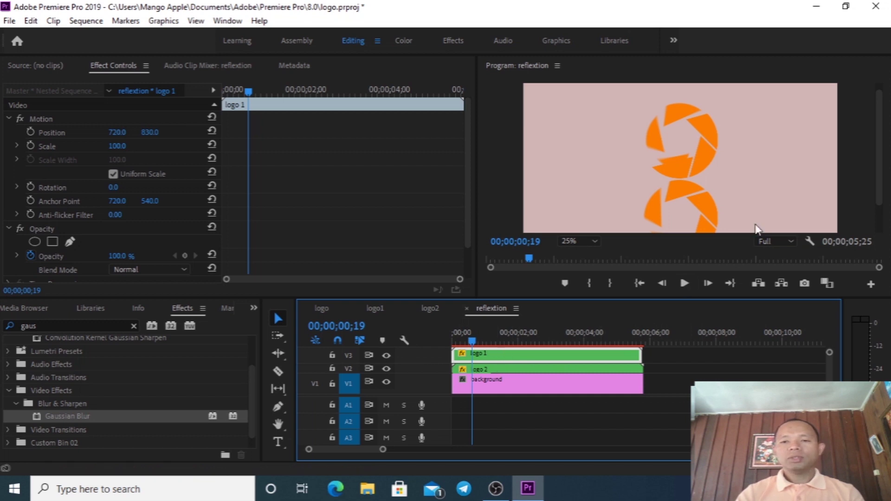
# Step: Find the Vertical Flip effect and apply it to the logo 1 clip on V3
pyautogui.click(502, 370)
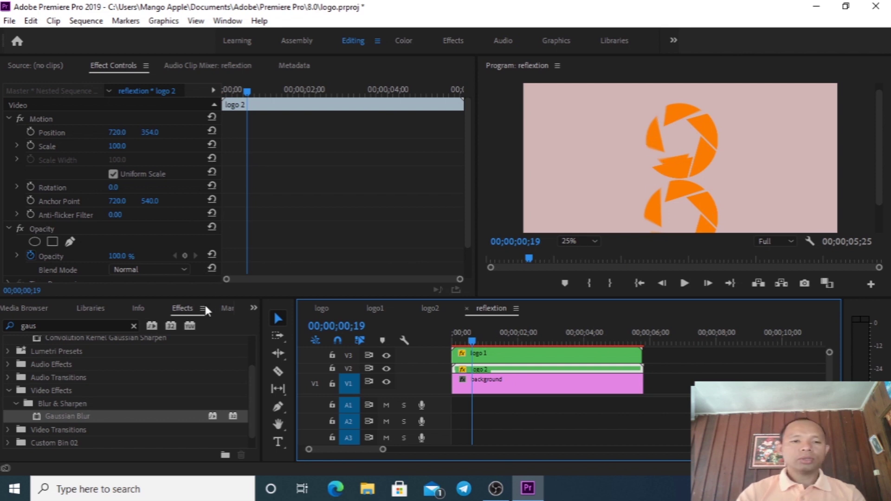
pyautogui.click(106, 328)
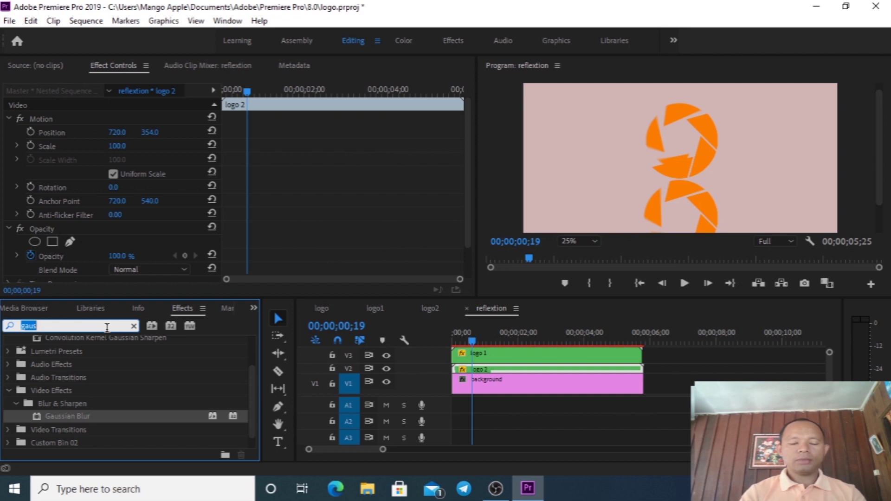
pyautogui.write('ve')
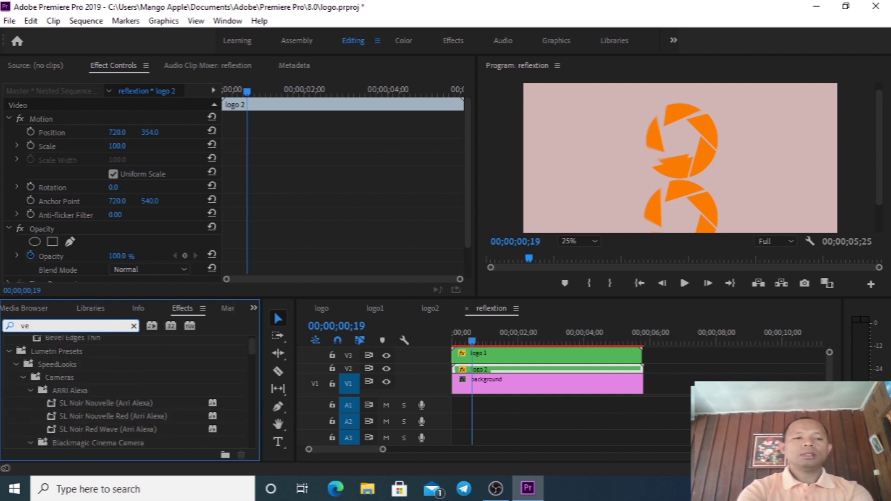
pyautogui.write('rtical')
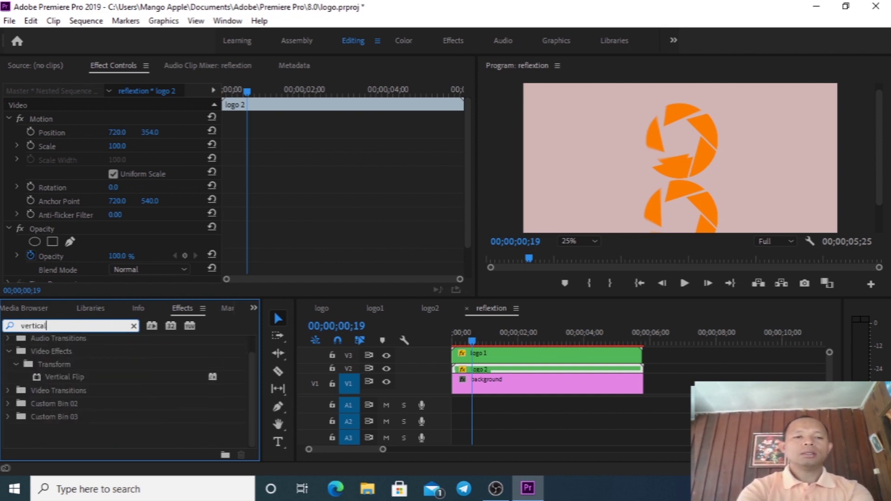
pyautogui.click(74, 377)
pyautogui.moveTo(72, 376); pyautogui.dragTo(462, 358)
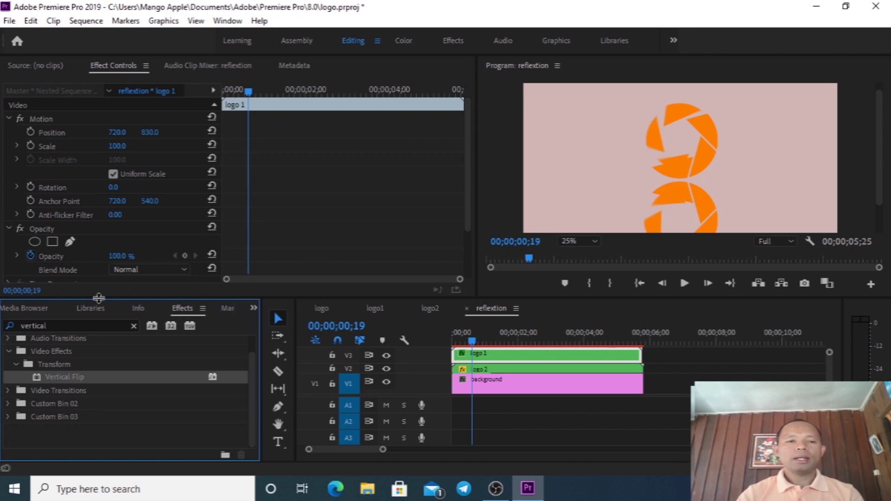
# Step: Find the Linear Wipe video effect and apply it to the logo 1 clip on V3
pyautogui.click(69, 325)
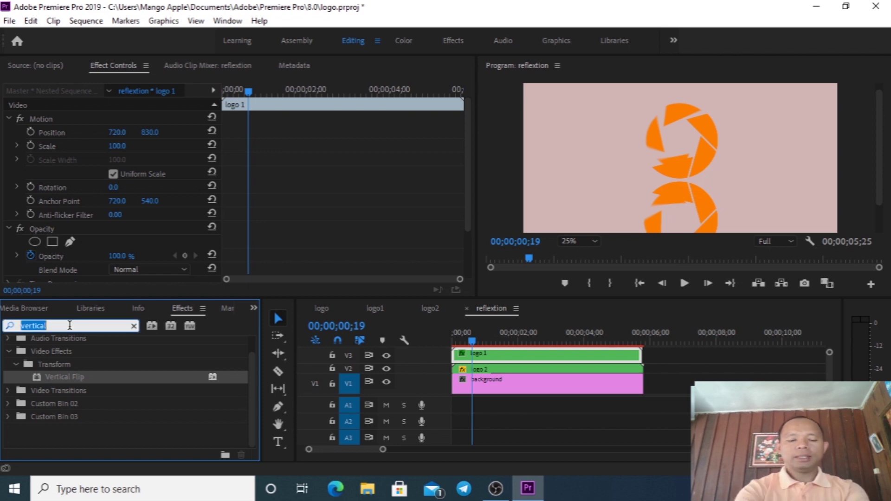
pyautogui.write('linea')
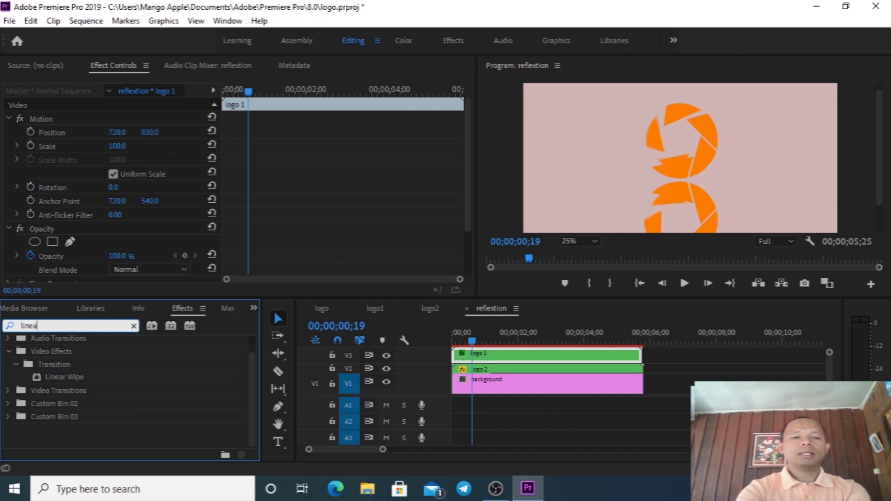
pyautogui.click(80, 377)
pyautogui.moveTo(78, 373); pyautogui.dragTo(457, 357)
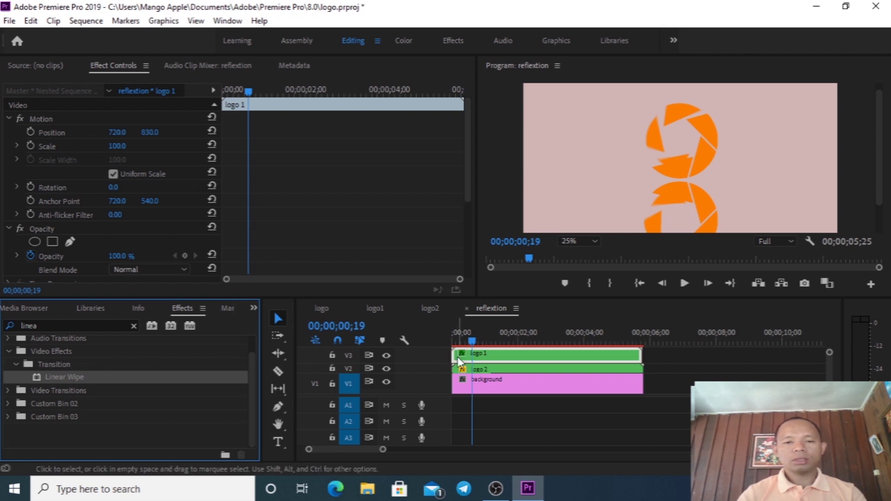
# Step: Find the Gaussian Blur video effect and apply it to the logo 1 clip on V3
pyautogui.click(54, 326)
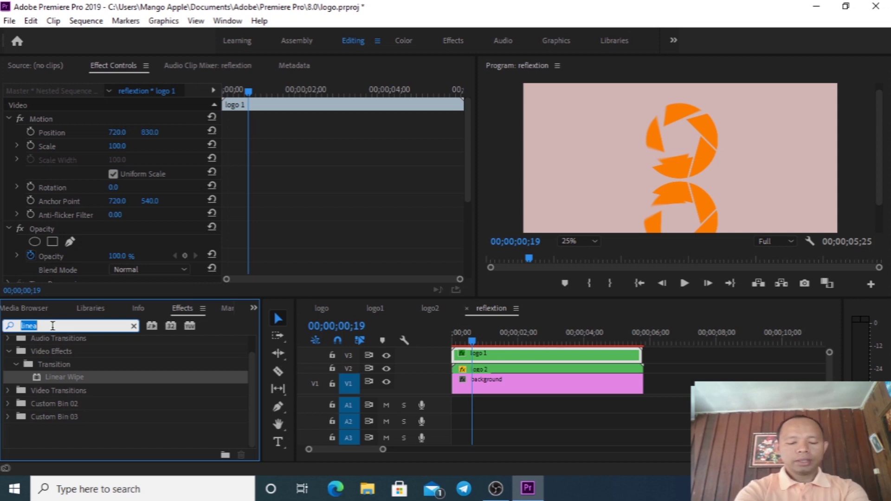
pyautogui.write('g')
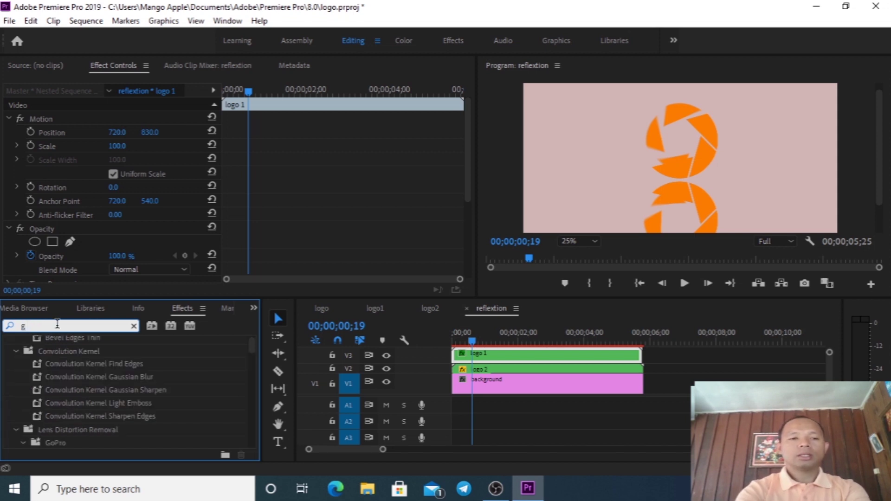
pyautogui.write('aussi')
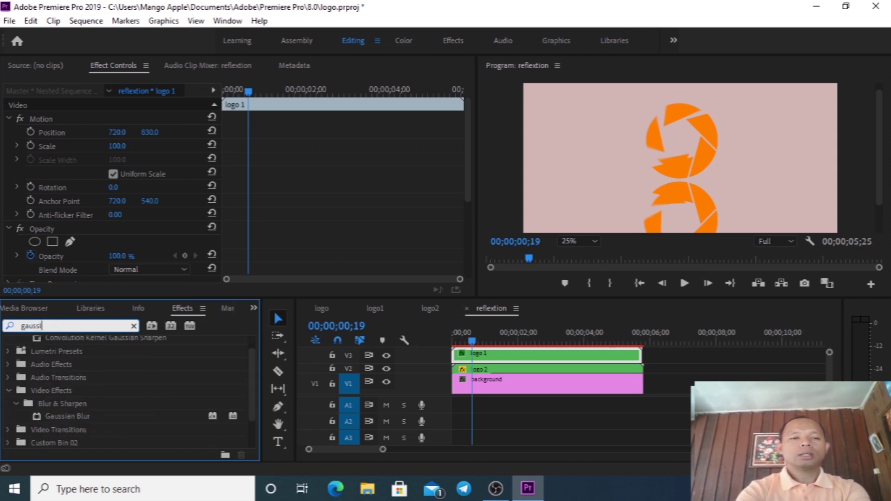
pyautogui.write('n')
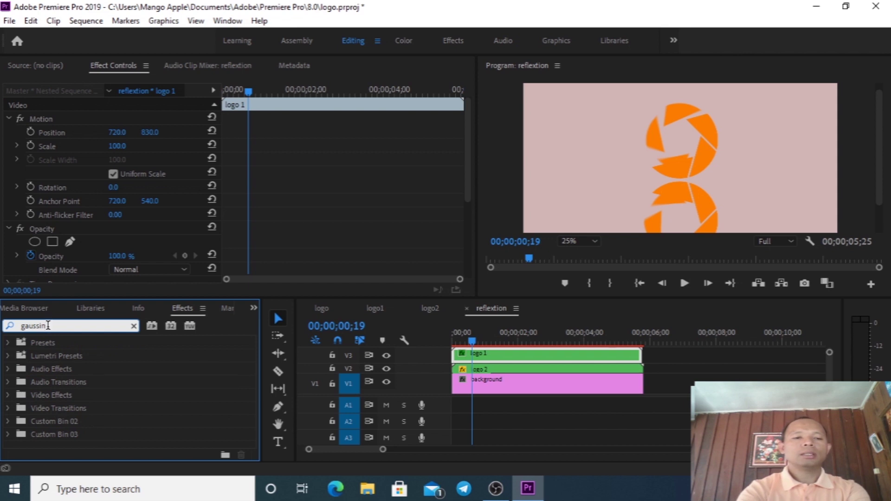
pyautogui.press('BackSpace')
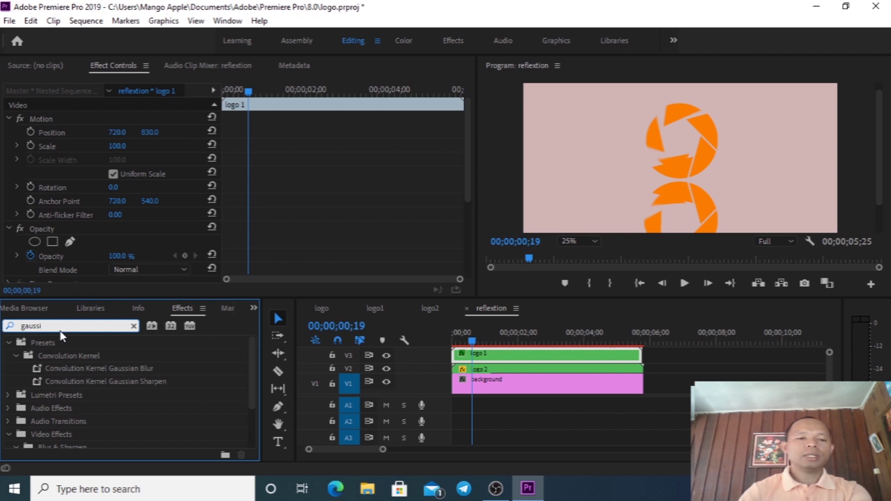
pyautogui.moveTo(249, 375); pyautogui.dragTo(251, 405)
pyautogui.click(72, 418)
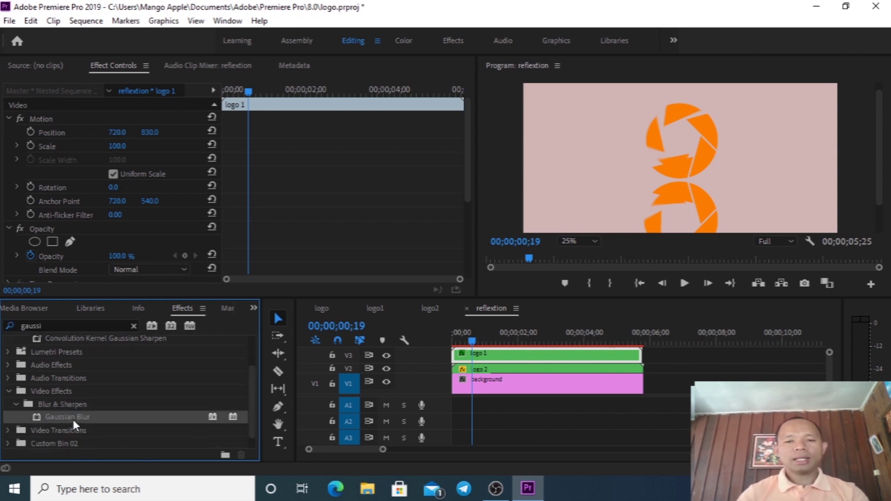
pyautogui.moveTo(71, 417); pyautogui.dragTo(469, 358)
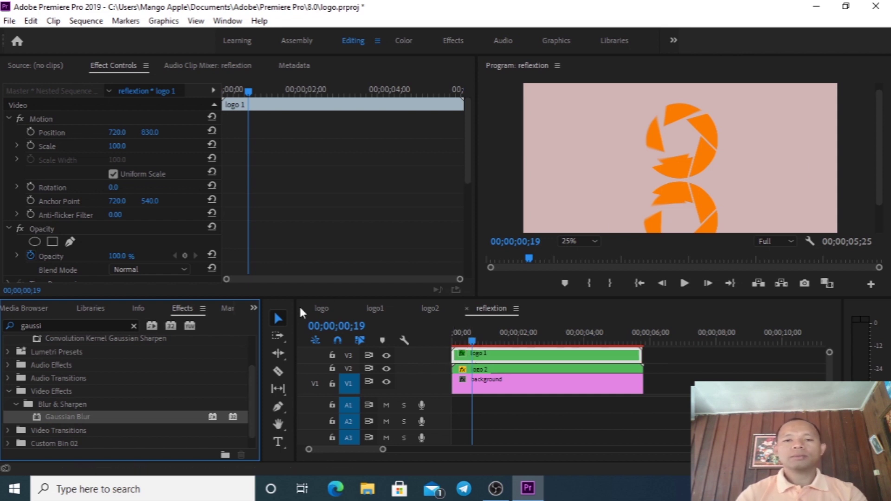
# Step: Set the Linear Wipe's wipe angle on the logo 1 clip to 0°
pyautogui.click(469, 360)
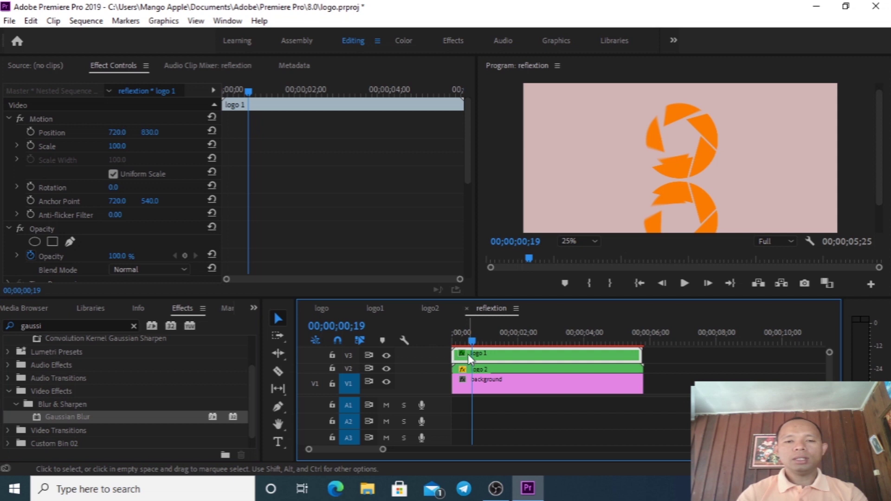
pyautogui.click(468, 171)
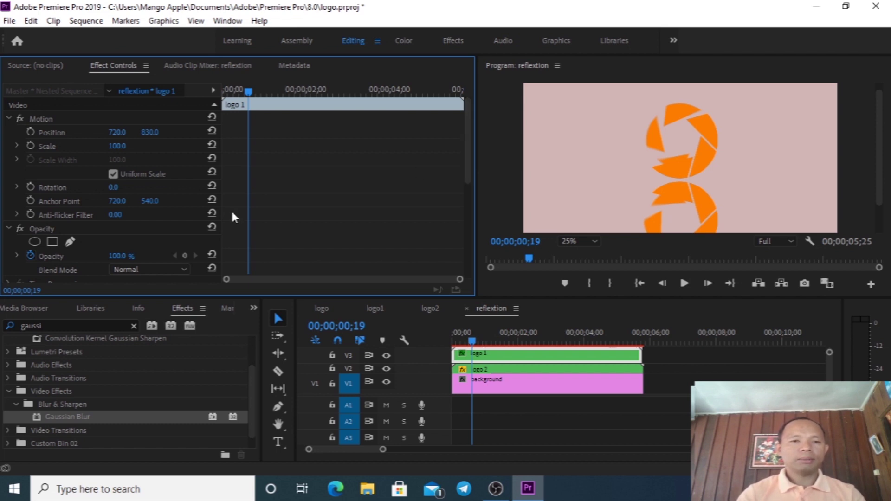
pyautogui.moveTo(468, 160); pyautogui.dragTo(464, 224)
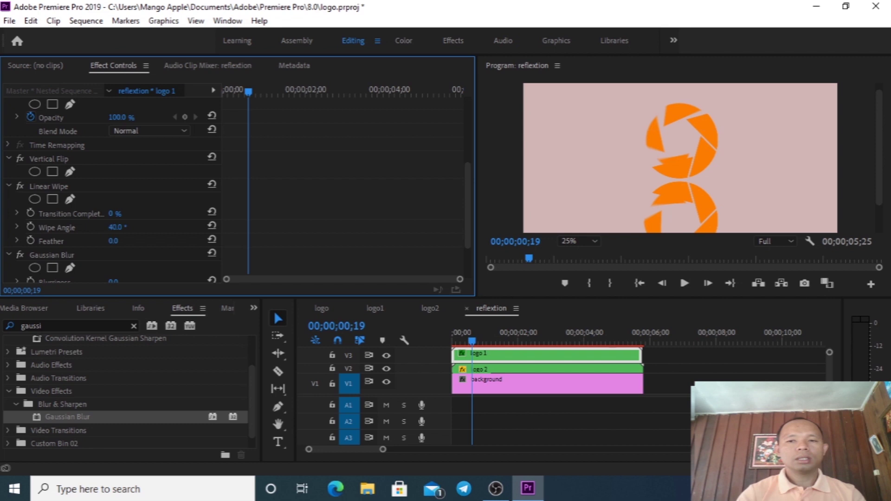
pyautogui.click(116, 227)
pyautogui.write('20')
pyautogui.press('Return')
pyautogui.click(119, 227)
pyautogui.moveTo(145, 227); pyautogui.dragTo(103, 226)
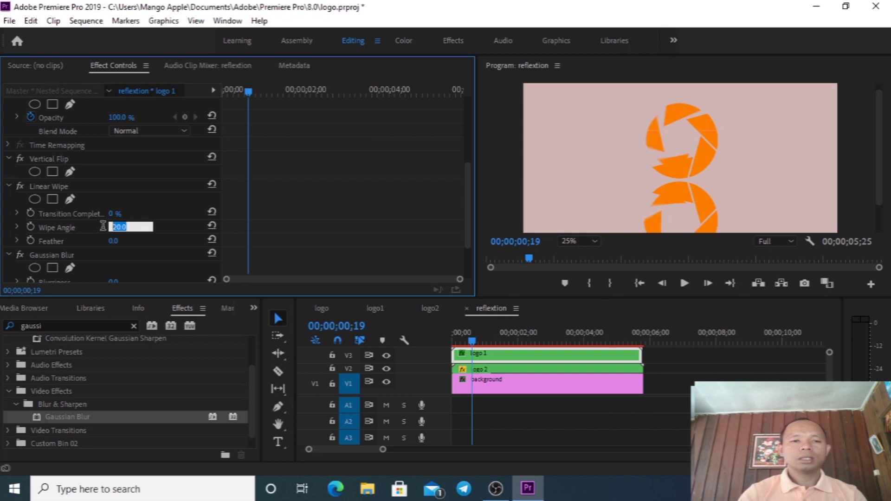
pyautogui.write('0')
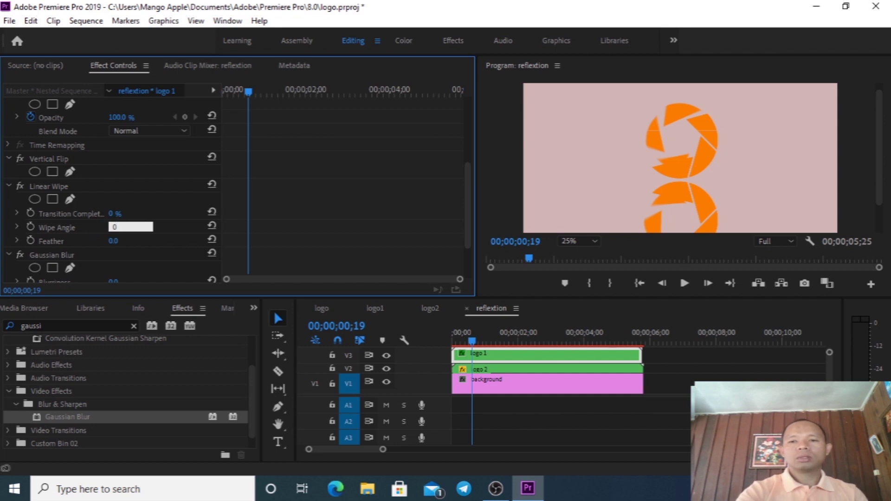
pyautogui.press('Return')
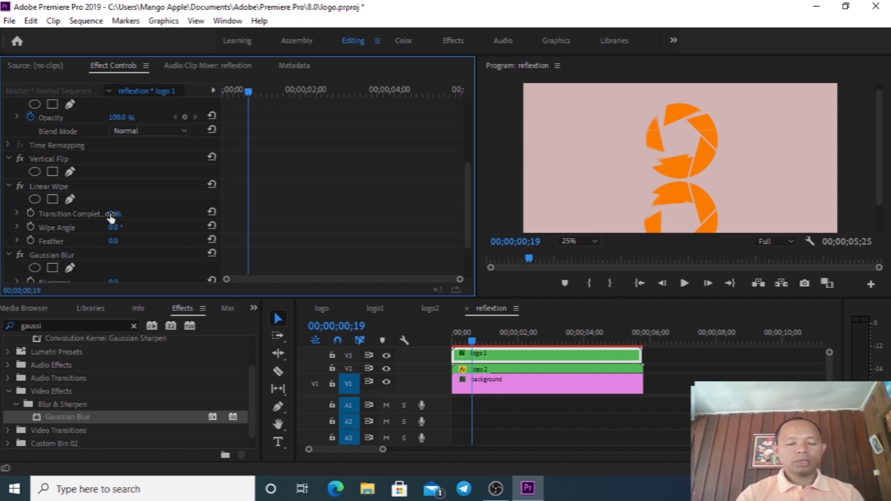
# Step: Set the Linear Wipe on logo 1 to 52% transition completion with a feather of 388
pyautogui.moveTo(113, 214); pyautogui.dragTo(137, 213)
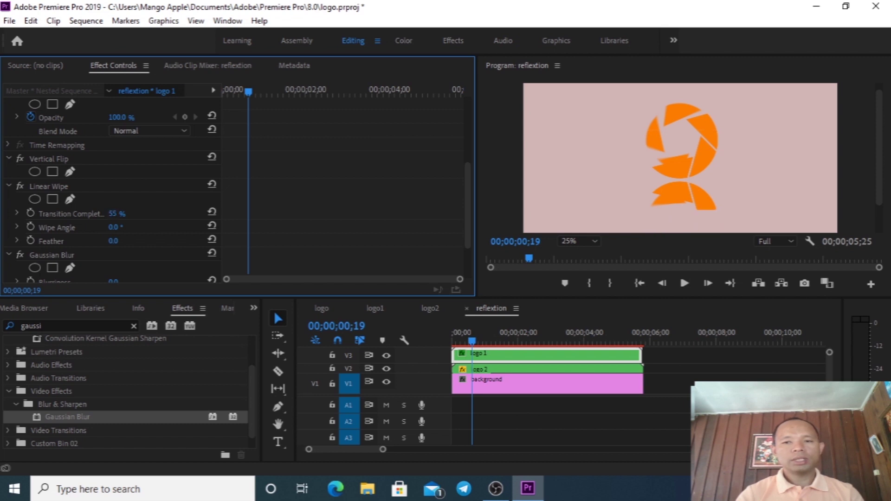
pyautogui.scroll(-2, 884, 192)
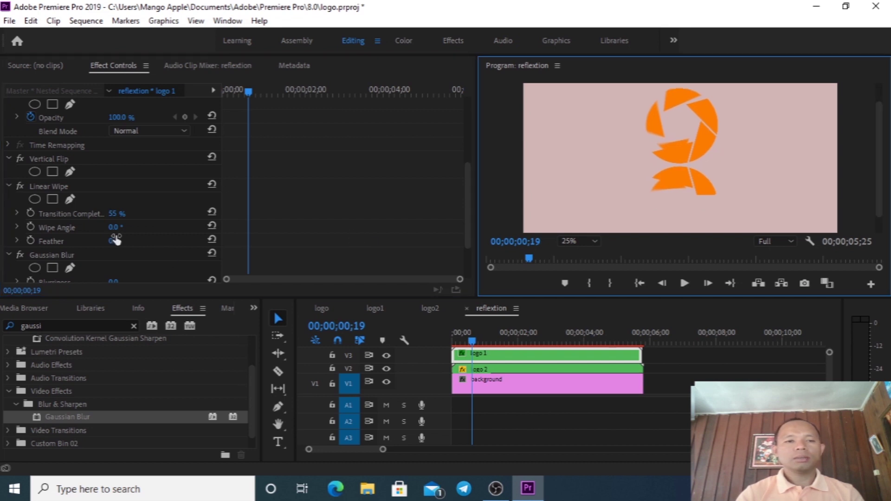
pyautogui.click(113, 213)
pyautogui.moveTo(113, 213); pyautogui.dragTo(112, 214)
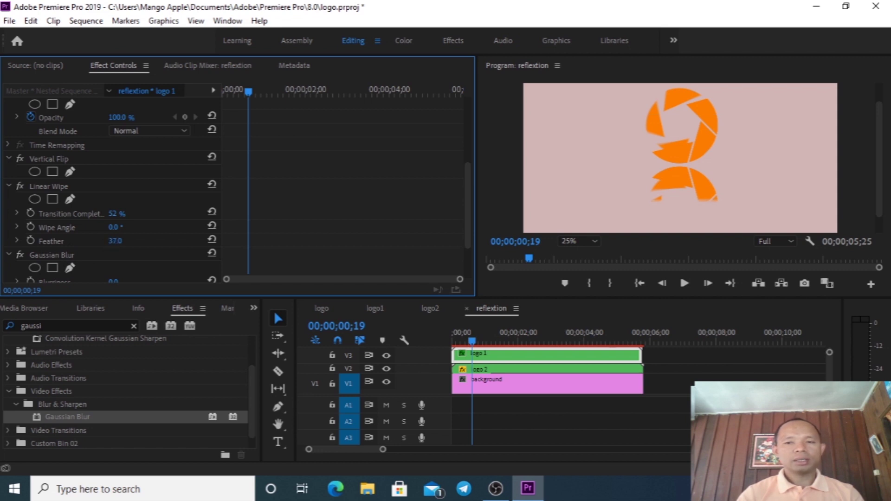
pyautogui.moveTo(115, 241); pyautogui.dragTo(126, 241)
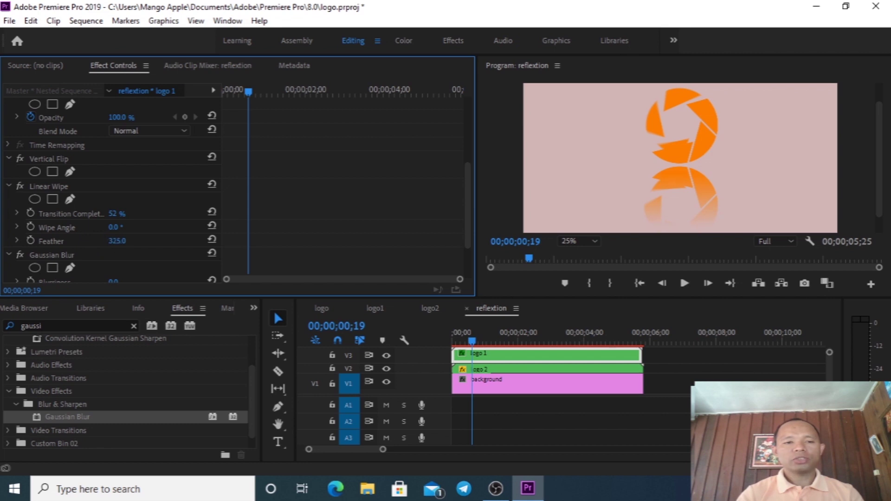
pyautogui.moveTo(117, 241); pyautogui.dragTo(132, 240)
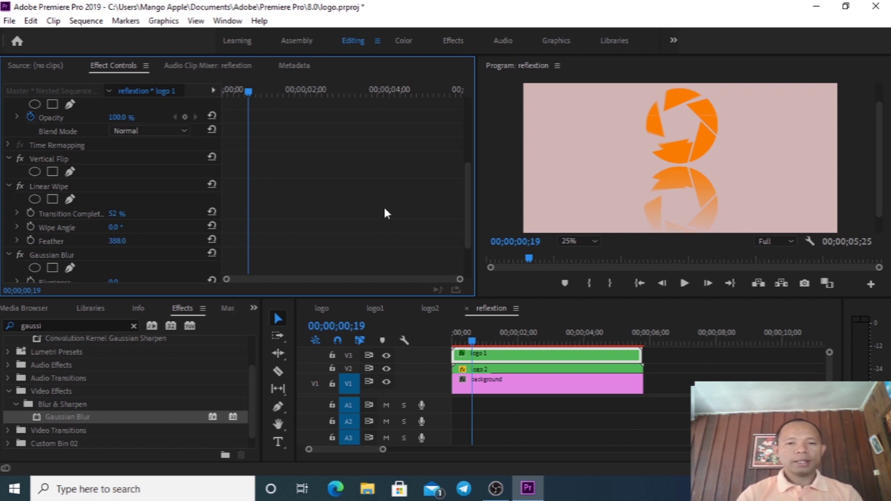
# Step: Set the Gaussian Blur's blurriness on the logo 1 clip to 61
pyautogui.moveTo(468, 212); pyautogui.dragTo(468, 215)
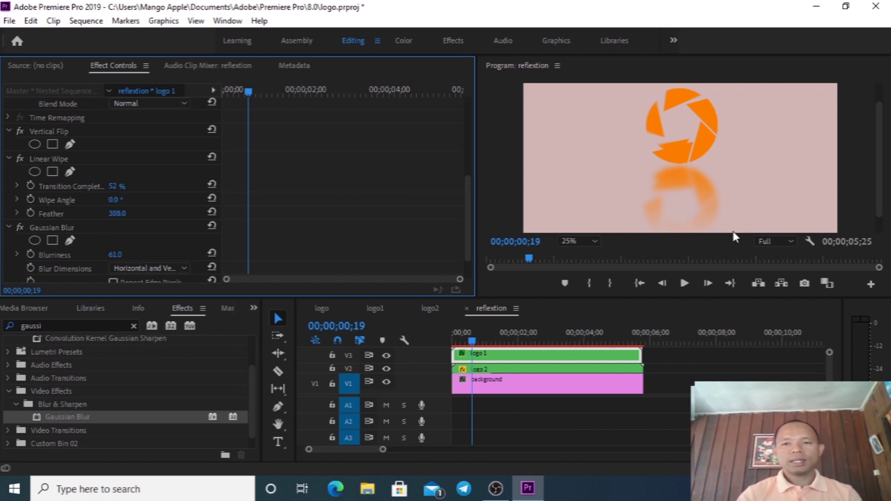
pyautogui.moveTo(469, 209); pyautogui.dragTo(468, 262)
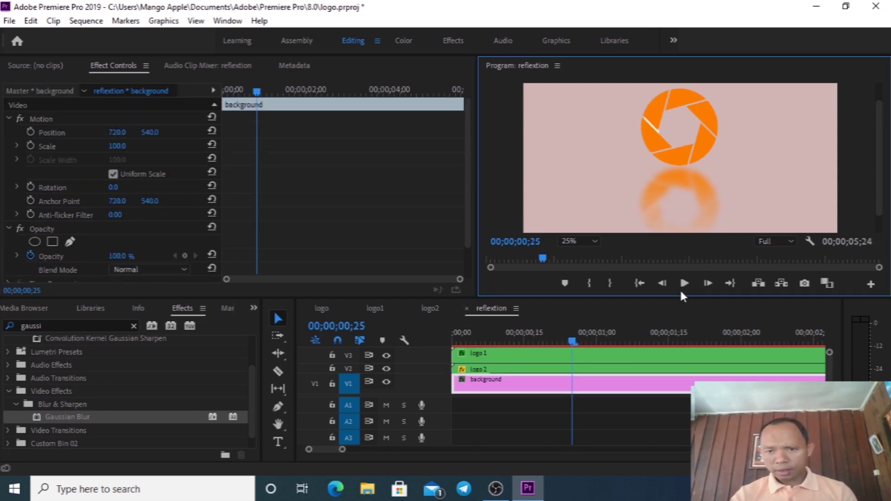
# Step: Find the Circle video effect and apply it to the background clip on V1
pyautogui.click(542, 381)
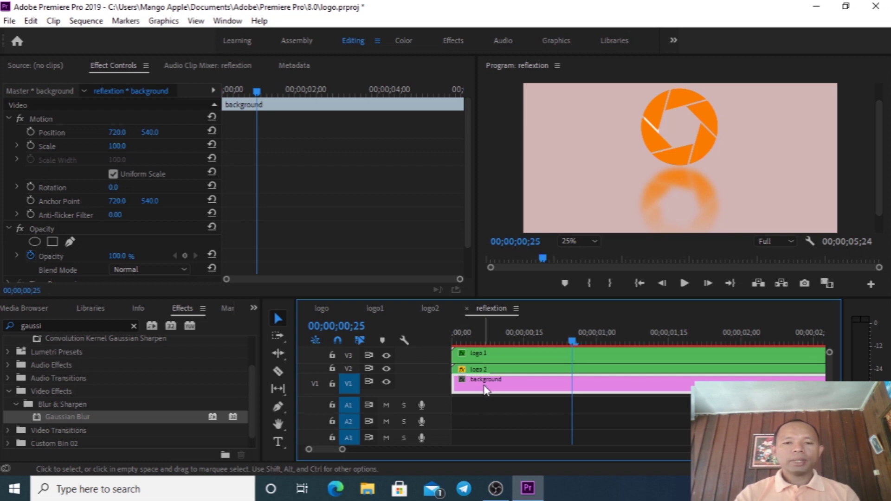
pyautogui.doubleClick(92, 328)
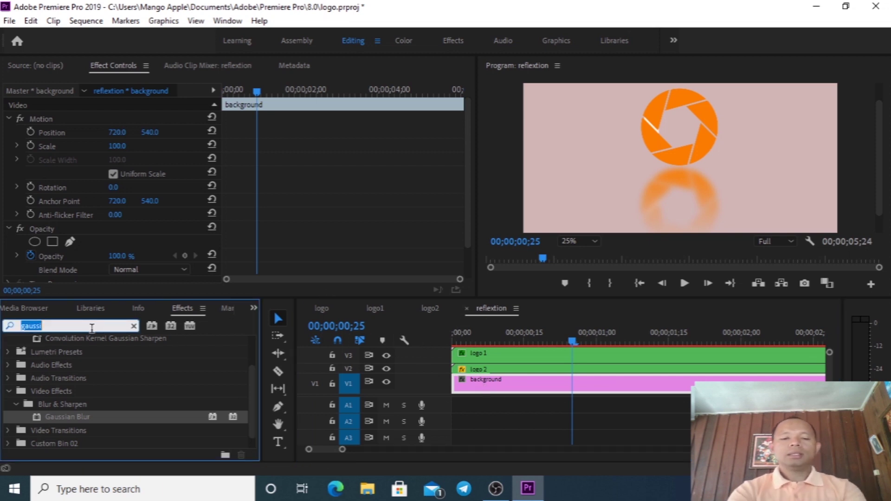
pyautogui.write('circle')
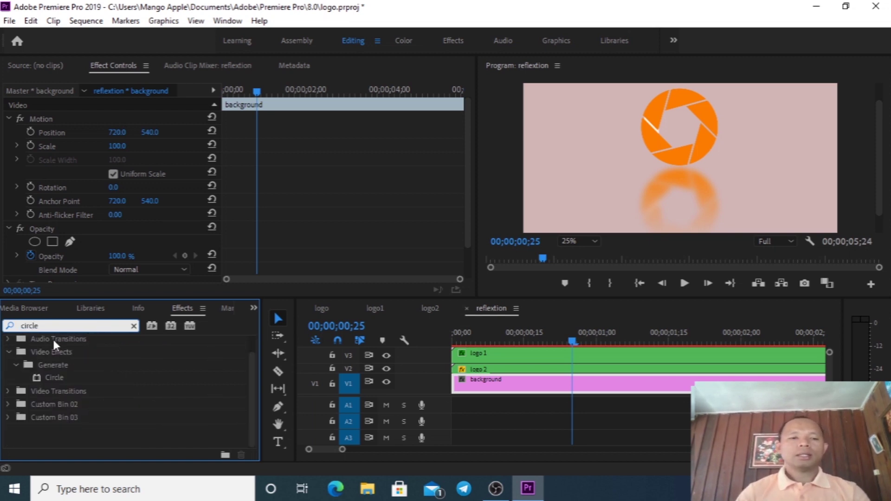
pyautogui.click(57, 379)
pyautogui.moveTo(56, 377); pyautogui.dragTo(458, 384)
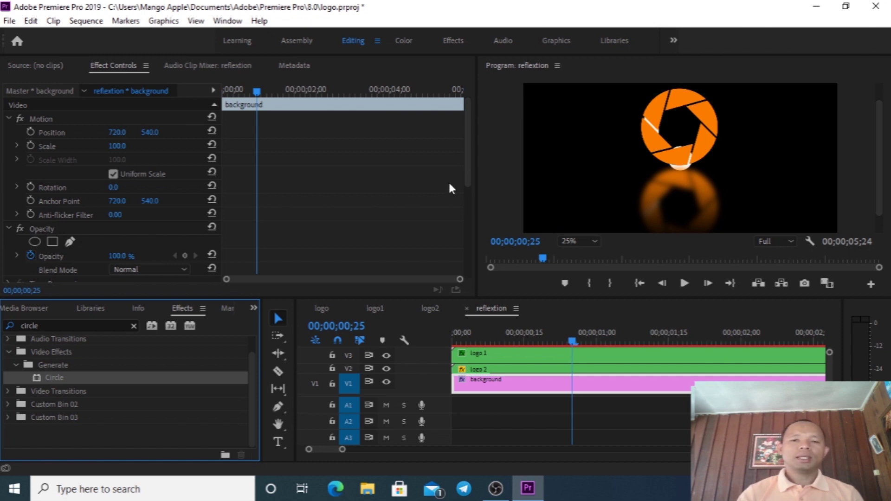
# Step: Set the background clip's Circle effect to a radius of 508 and an outer edge feather of 1324
pyautogui.click(472, 380)
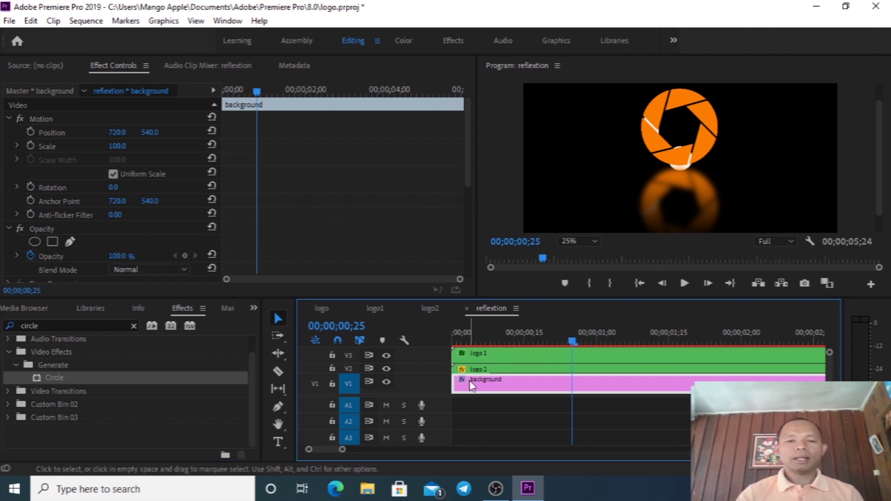
pyautogui.click(468, 174)
pyautogui.moveTo(468, 173); pyautogui.dragTo(472, 232)
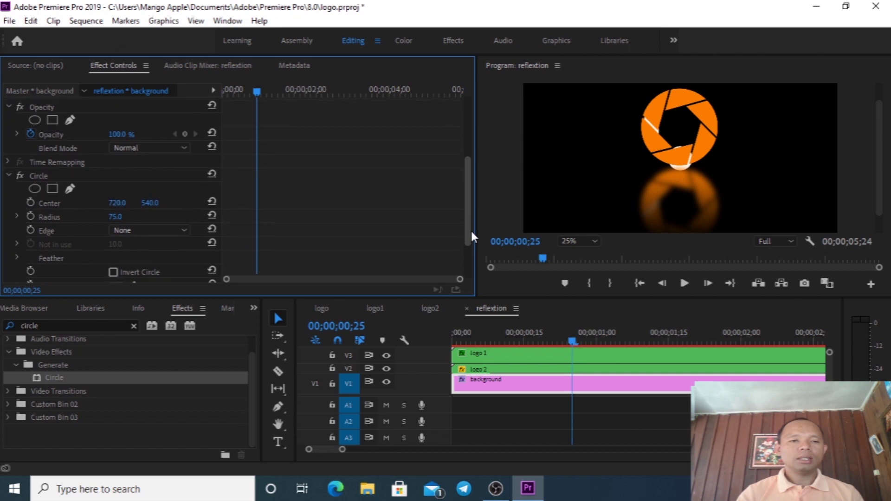
pyautogui.moveTo(116, 217); pyautogui.dragTo(307, 216)
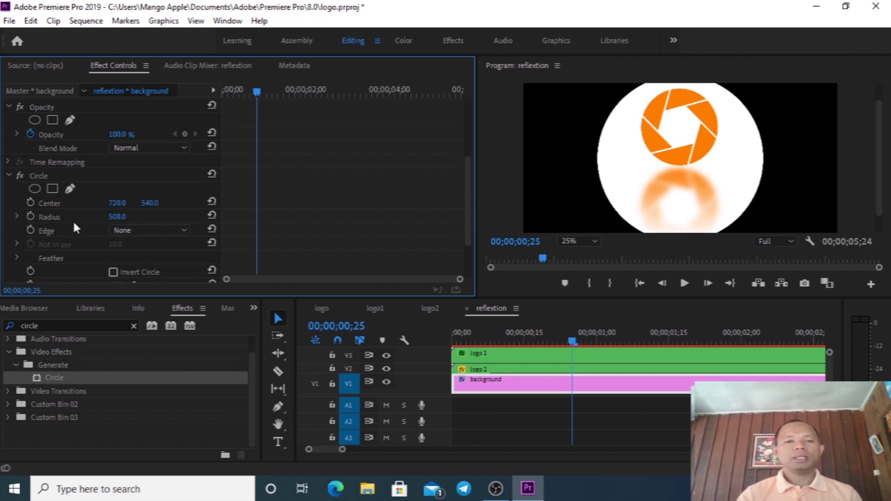
pyautogui.scroll(-2, 20, 219)
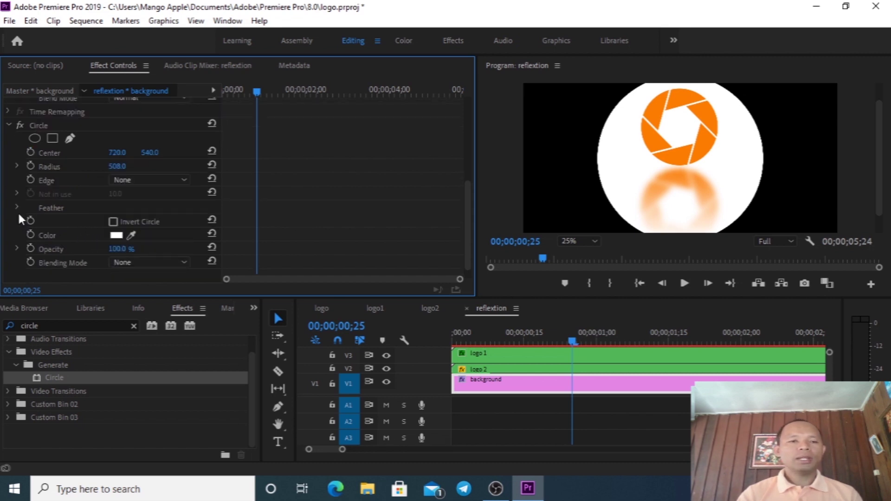
pyautogui.click(17, 207)
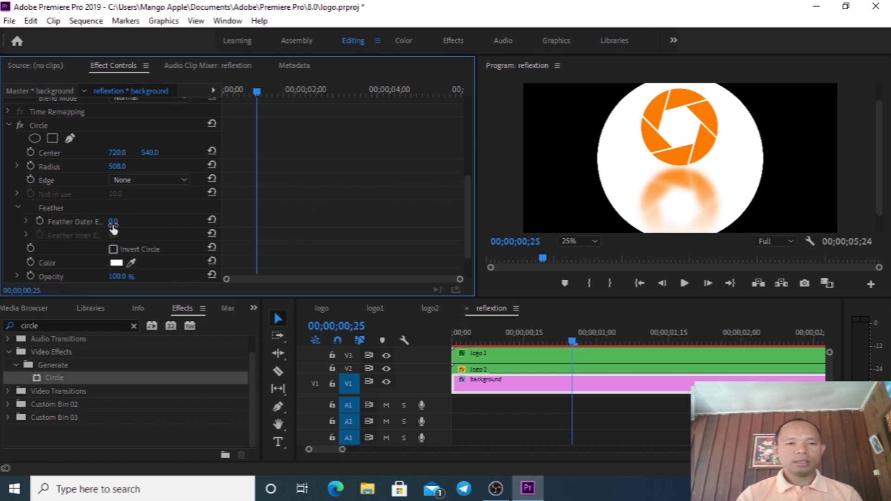
pyautogui.moveTo(113, 226); pyautogui.dragTo(619, 226)
pyautogui.moveTo(699, 226); pyautogui.dragTo(729, 226)
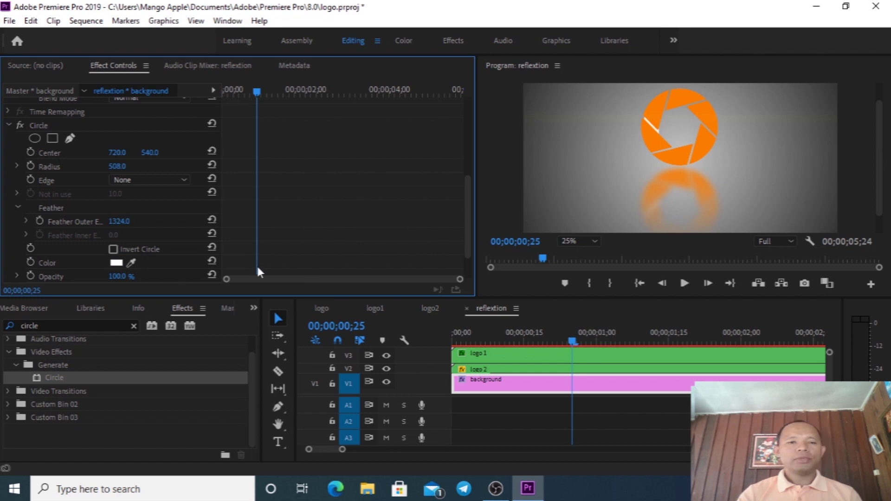
# Step: Change the Circle effect's color on the background clip to the blue 366CBE
pyautogui.click(117, 264)
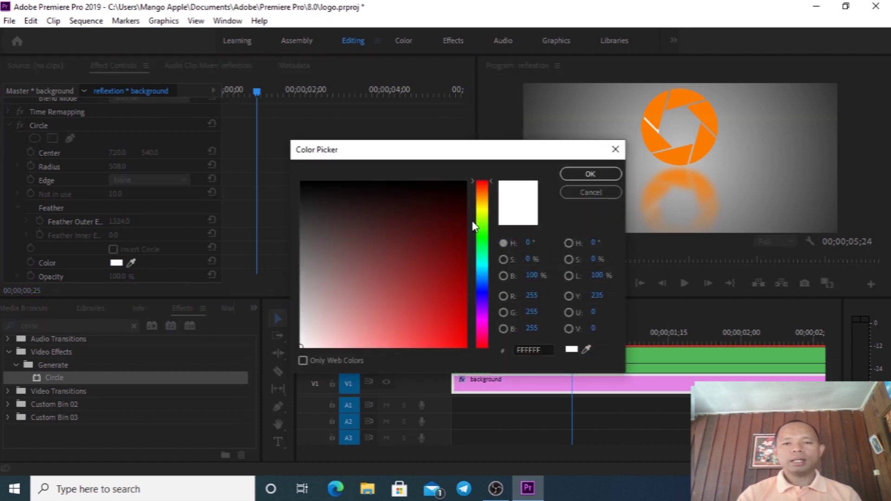
pyautogui.moveTo(477, 187); pyautogui.dragTo(484, 283)
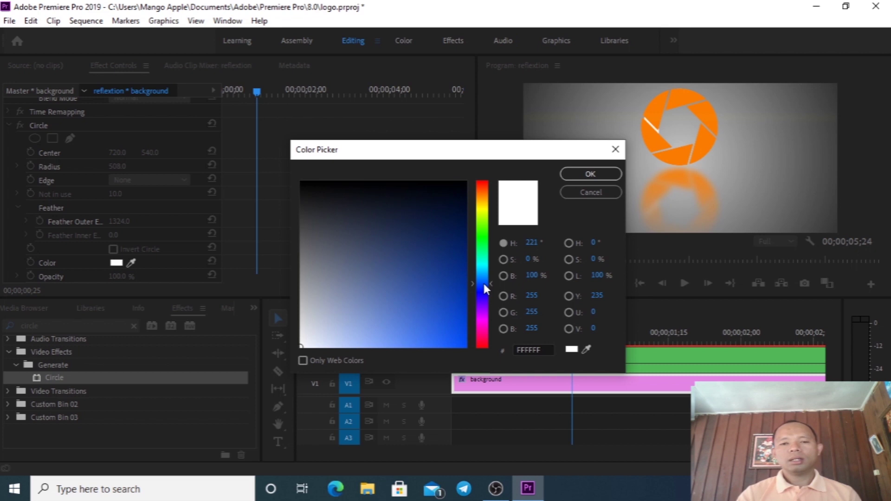
pyautogui.click(416, 300)
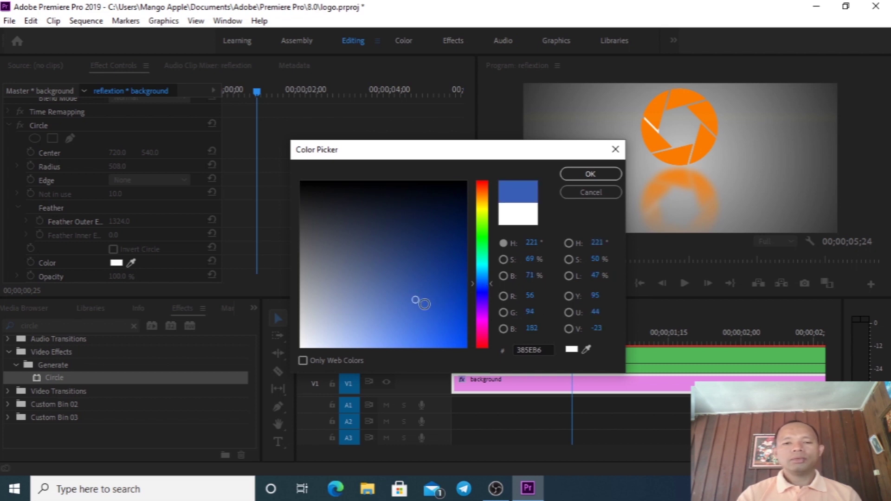
pyautogui.click(419, 305)
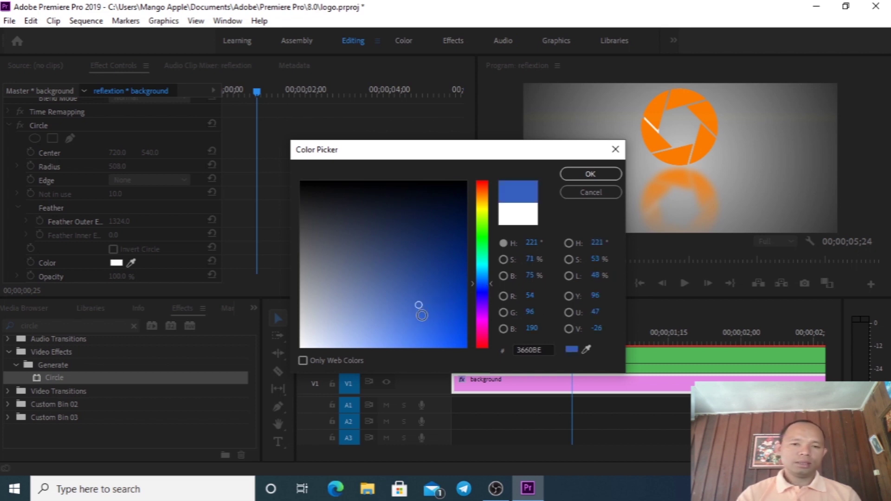
pyautogui.click(419, 305)
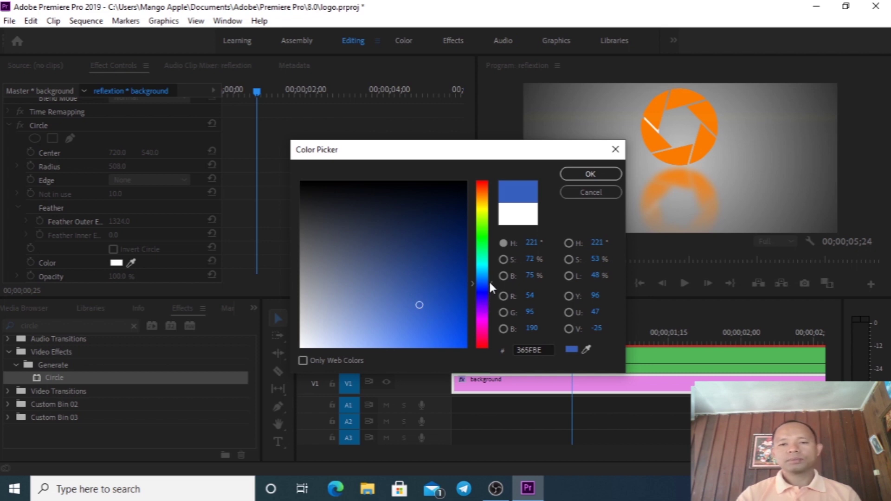
pyautogui.click(489, 280)
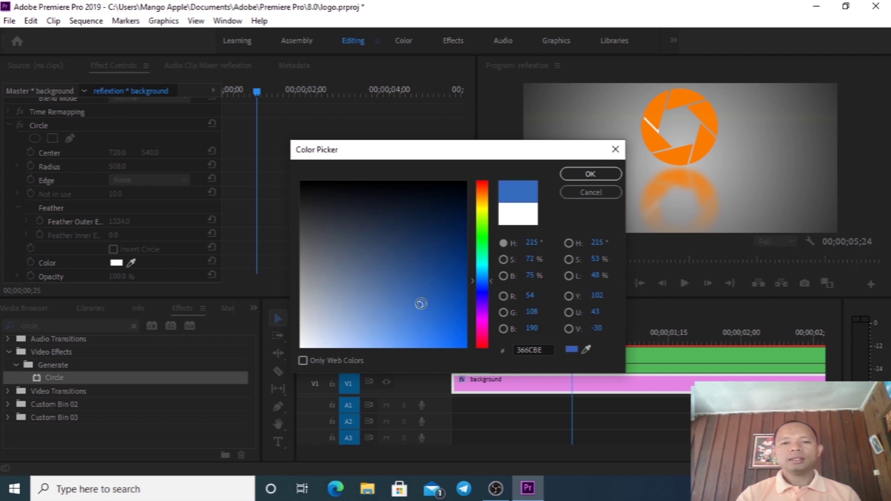
pyautogui.click(592, 175)
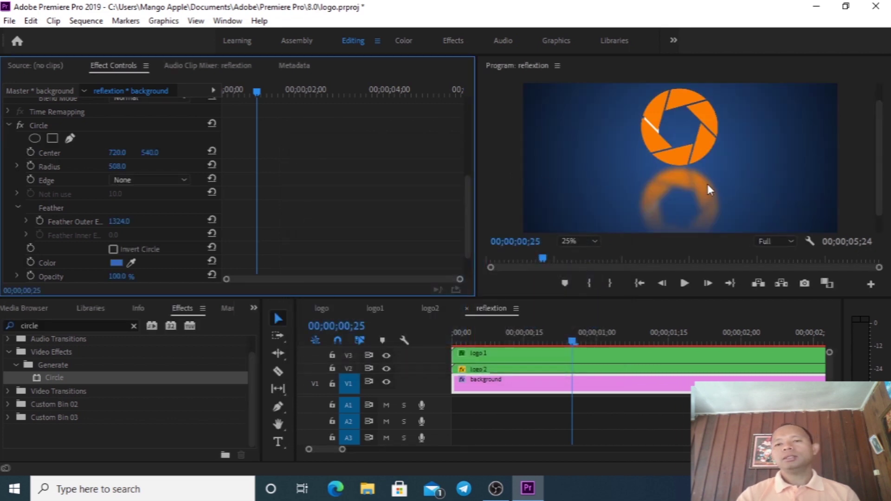
# Step: Move the playhead to 00;00;01;05 and set the background circle's radius to 570
pyautogui.moveTo(608, 343); pyautogui.dragTo(624, 357)
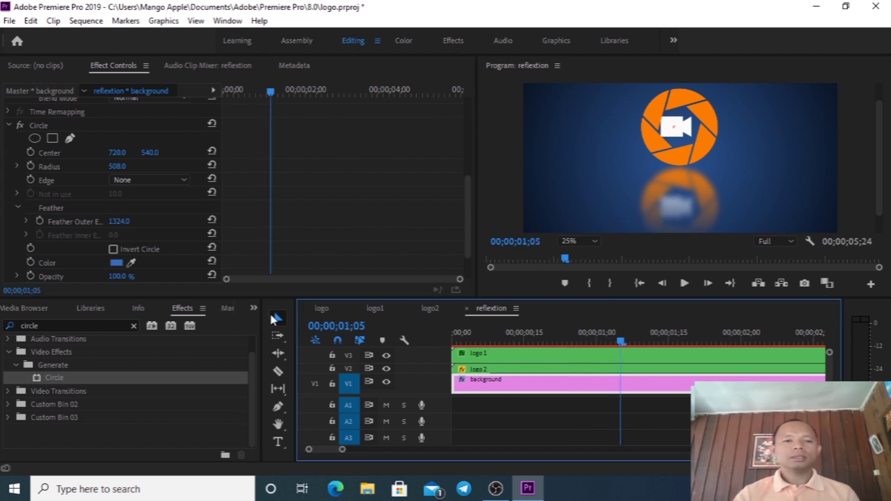
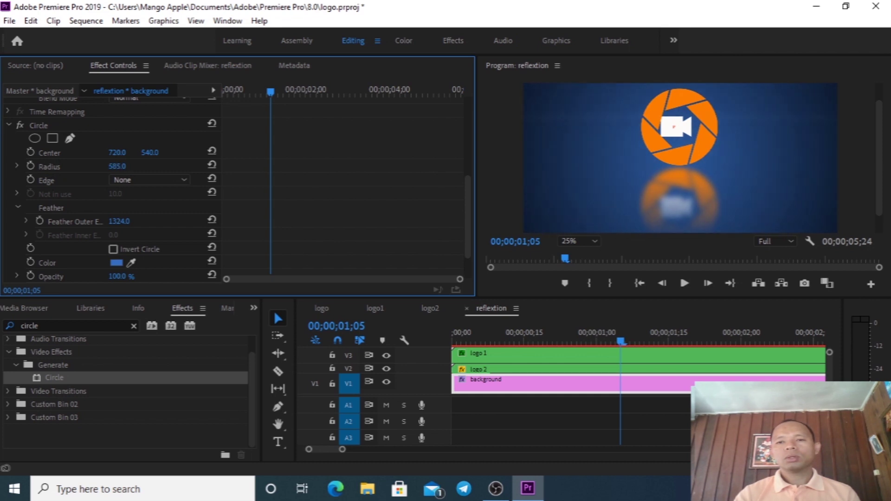
pyautogui.hotkey('shift', 'Down')
pyautogui.press('Down')
pyautogui.press('Down')
pyautogui.press('Down')
pyautogui.press('Down')
pyautogui.press('Down')
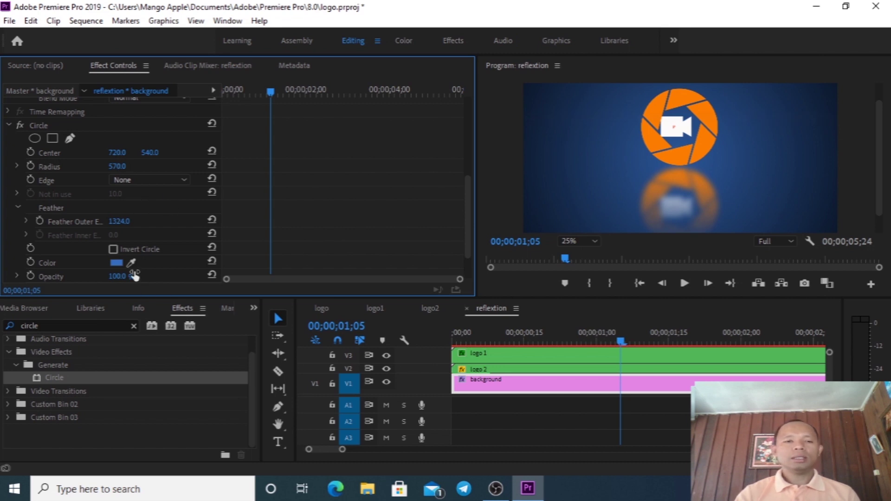
# Step: Change the background circle's color to the muted light blue 719ABD
pyautogui.click(116, 263)
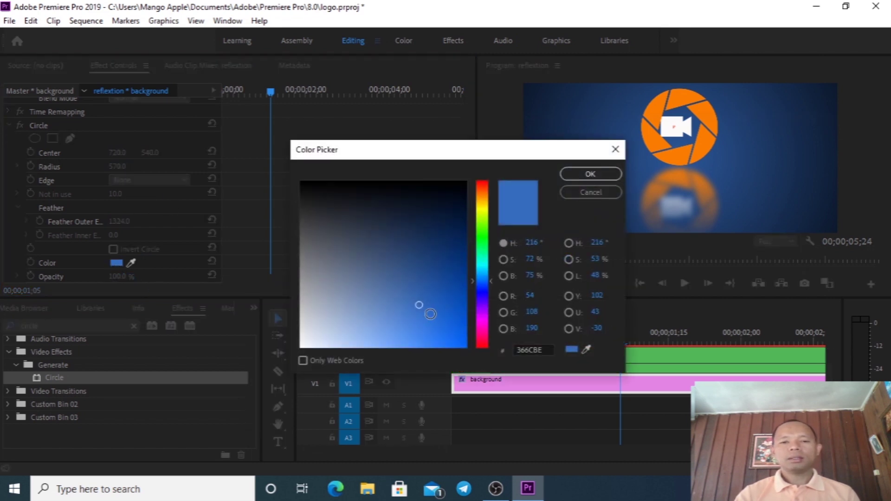
pyautogui.moveTo(421, 304); pyautogui.dragTo(369, 304)
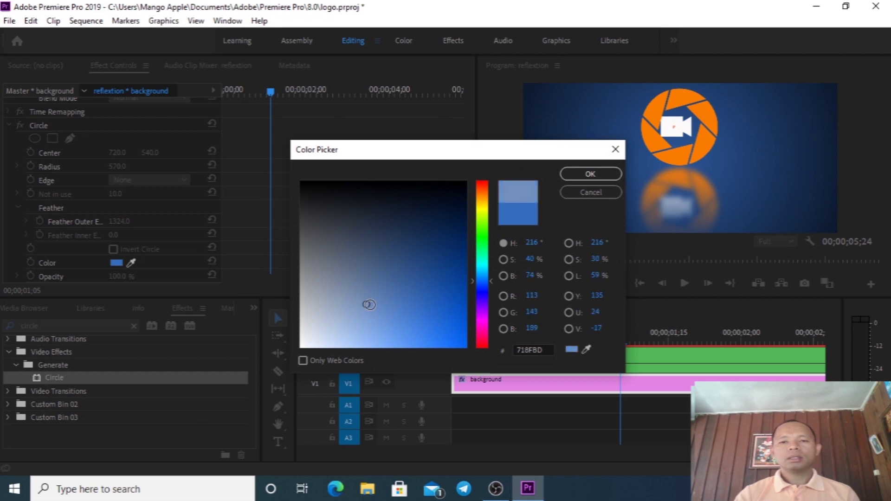
pyautogui.click(491, 277)
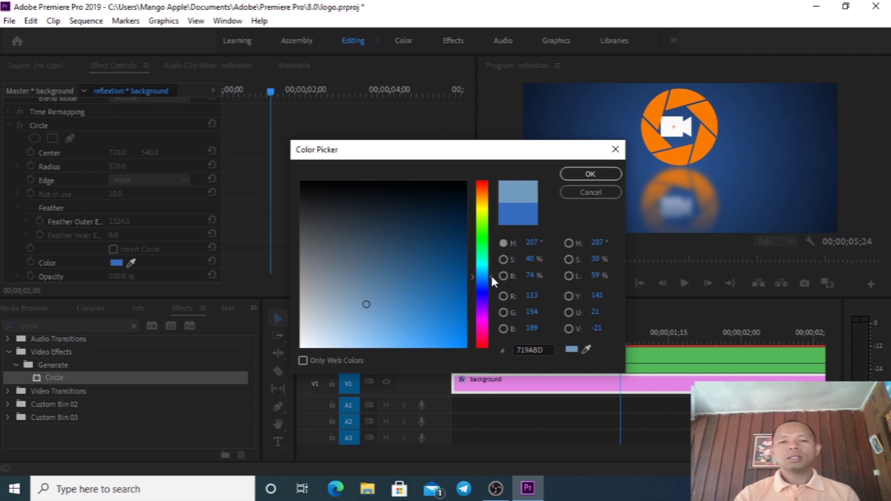
pyautogui.click(590, 173)
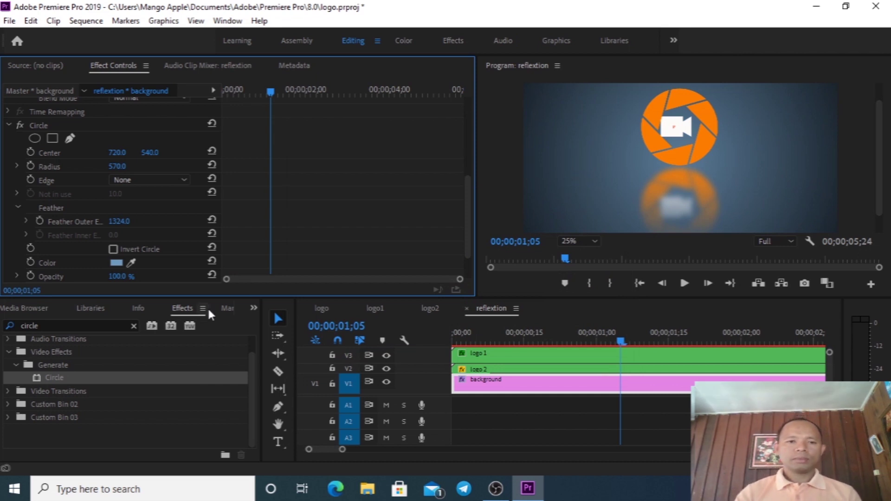
# Step: Recolor the background circle with a slightly more violet light blue, about 7F9ACC
pyautogui.click(120, 264)
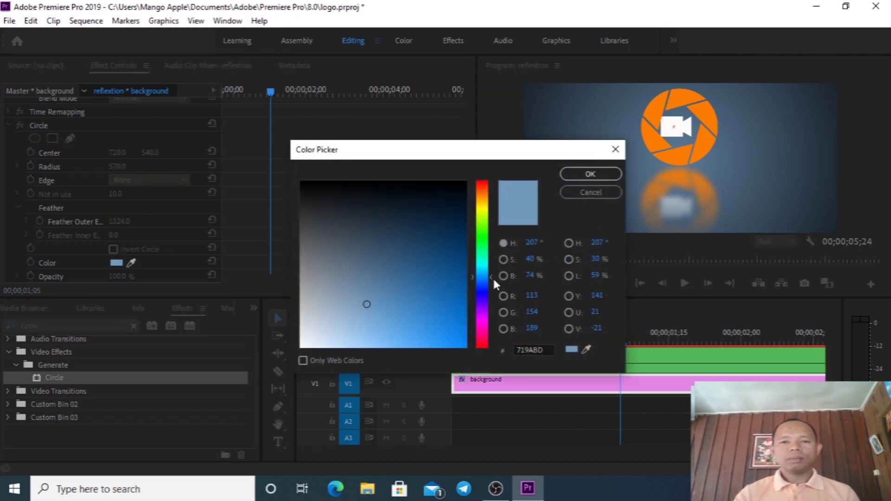
pyautogui.moveTo(492, 275); pyautogui.dragTo(491, 282)
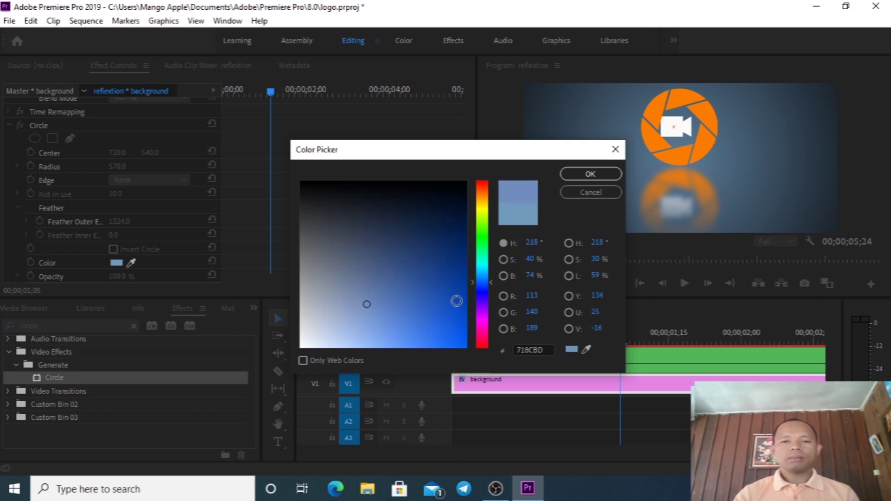
pyautogui.moveTo(382, 319); pyautogui.dragTo(378, 325)
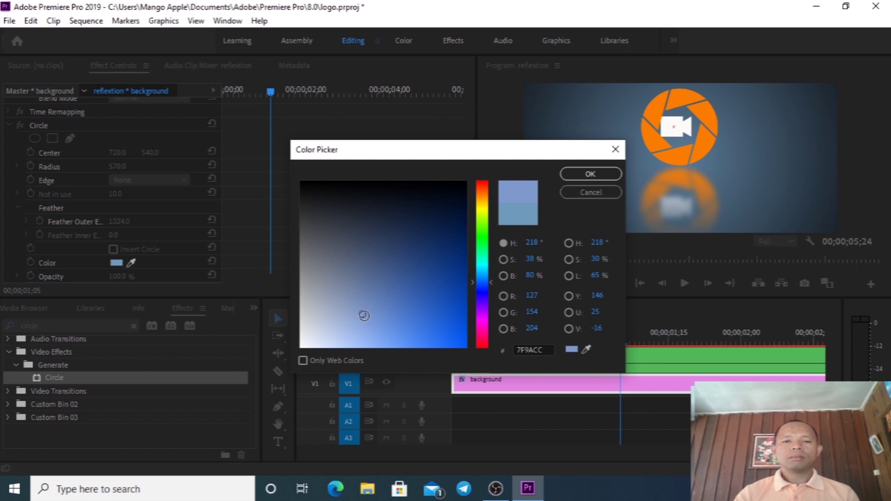
pyautogui.moveTo(363, 312); pyautogui.dragTo(362, 318)
pyautogui.click(591, 177)
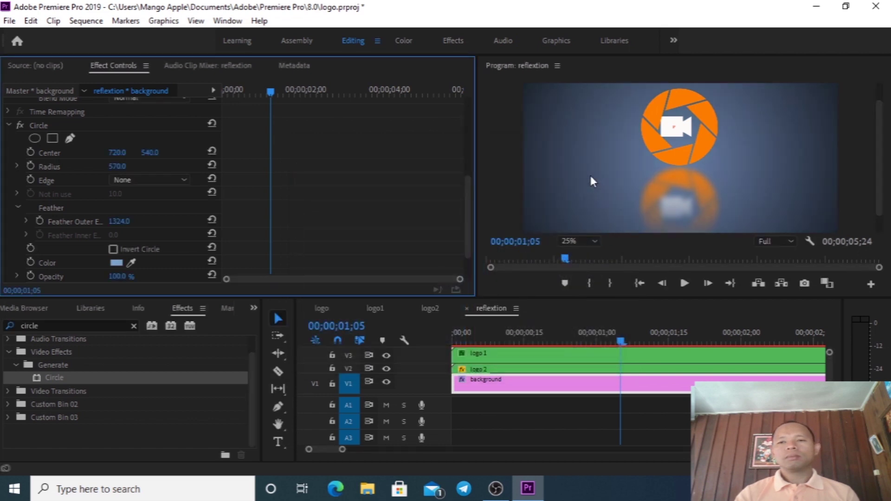
# Step: Maximize the program preview at 50% zoom, then play and scrub the logo animation to check its reflection over the new background
pyautogui.click(622, 341)
pyautogui.moveTo(622, 339); pyautogui.dragTo(619, 357)
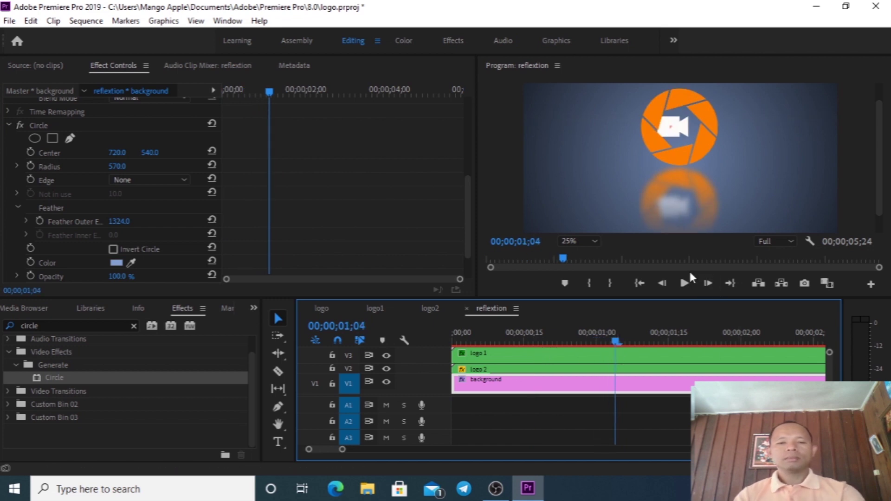
pyautogui.press('`')
pyautogui.moveTo(179, 424); pyautogui.dragTo(143, 441)
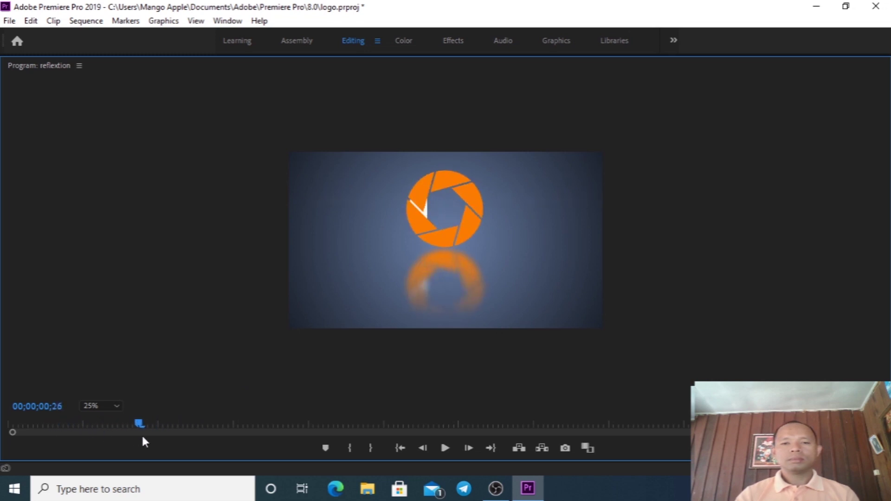
pyautogui.click(114, 407)
pyautogui.click(103, 322)
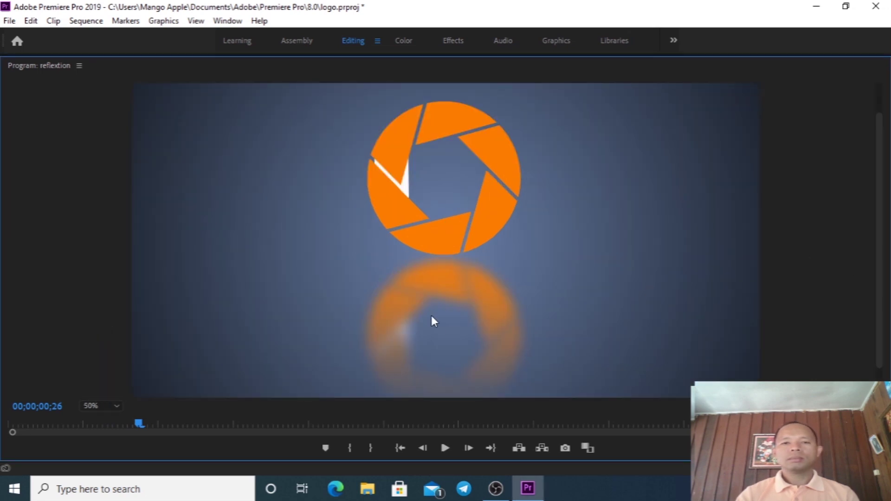
pyautogui.click(444, 450)
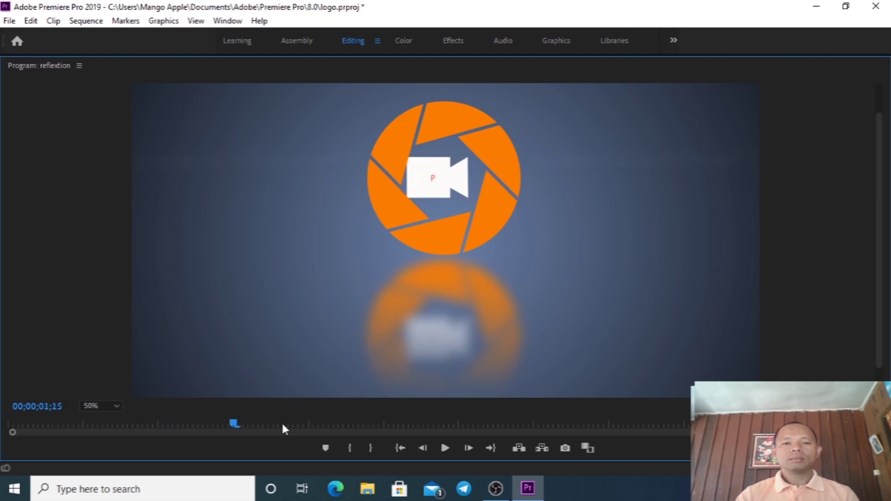
pyautogui.moveTo(282, 426); pyautogui.dragTo(94, 425)
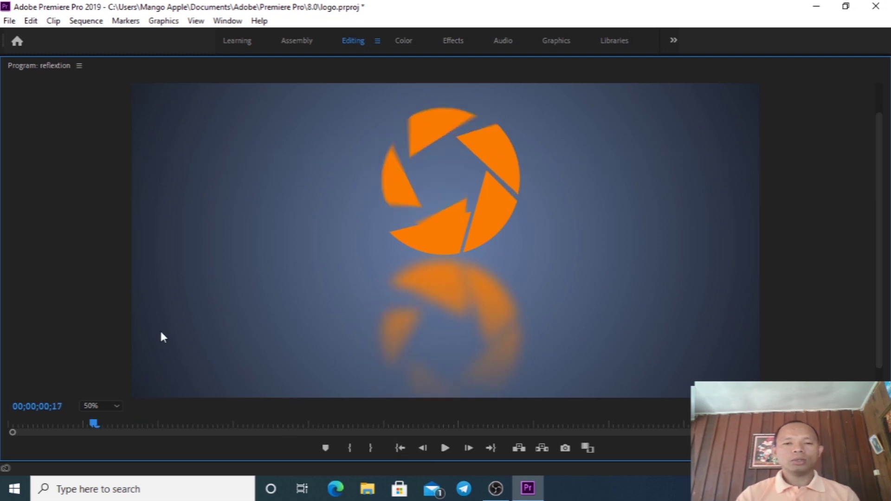